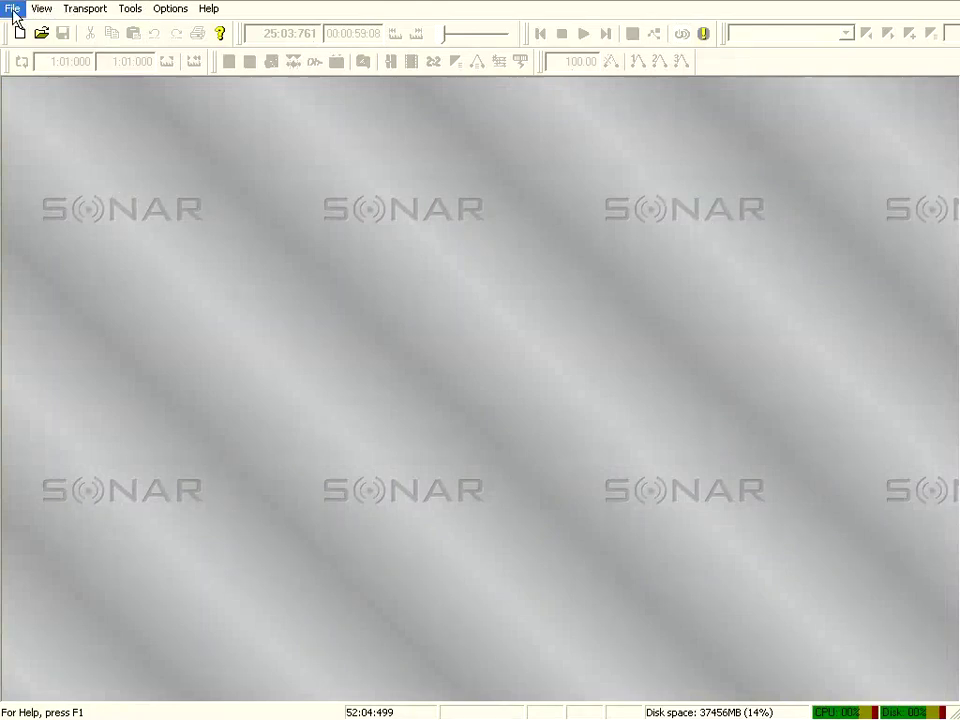
# Create a new project from the Normal template and enlarge its Track window to fill the workspace.
pyautogui.click(14, 12)
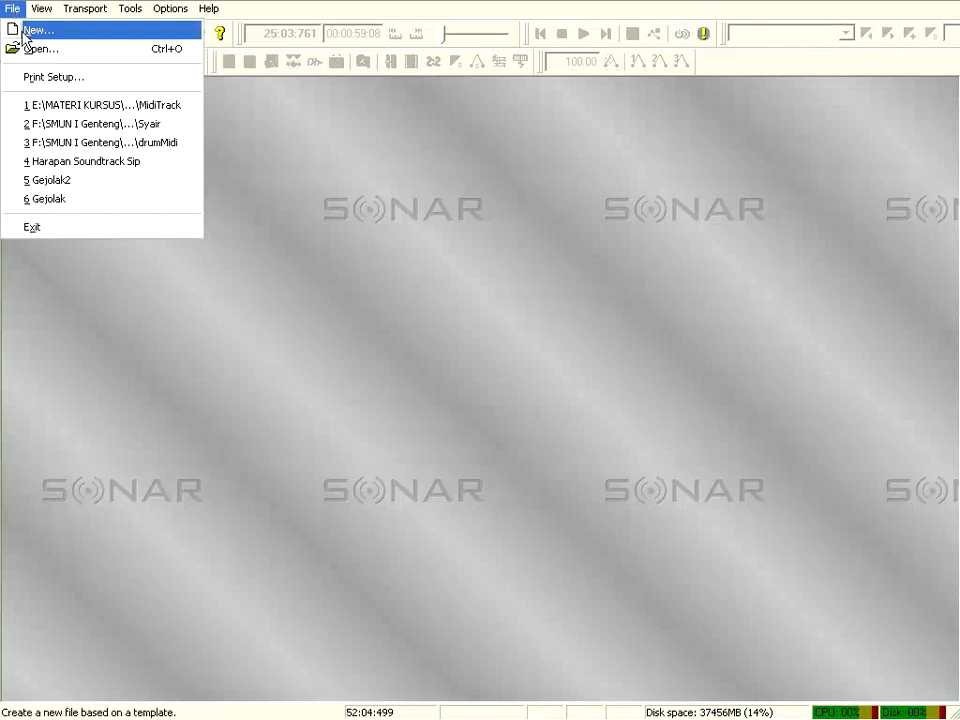
pyautogui.click(24, 34)
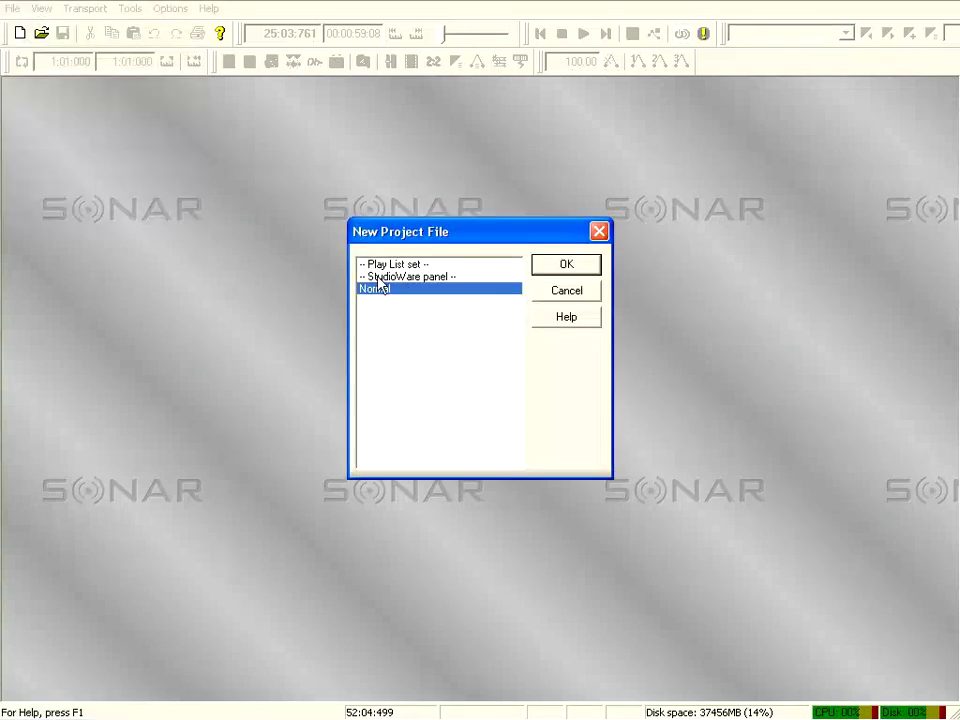
pyautogui.click(565, 266)
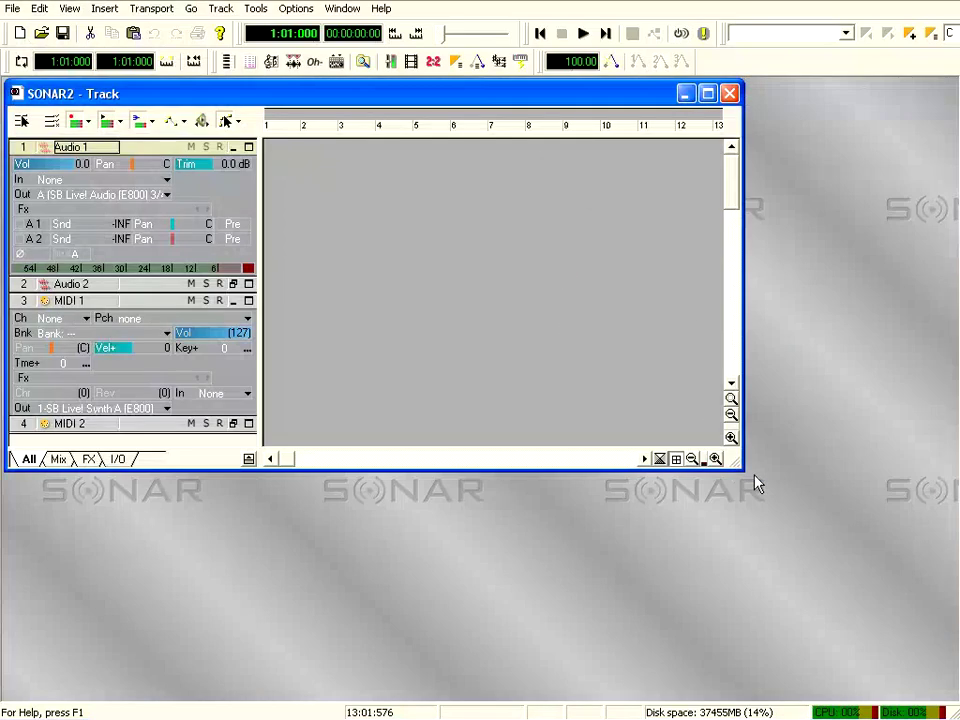
pyautogui.moveTo(742, 469); pyautogui.dragTo(955, 698)
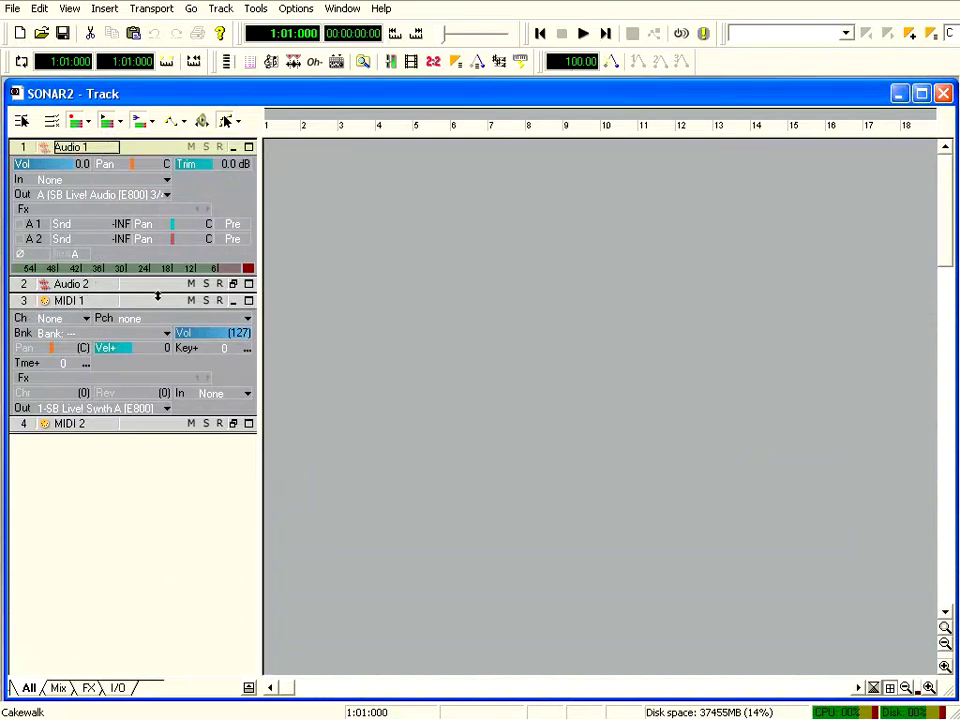
# Collapse the MIDI 1 track and expand the Audio 2 track to show its full controls.
pyautogui.click(233, 301)
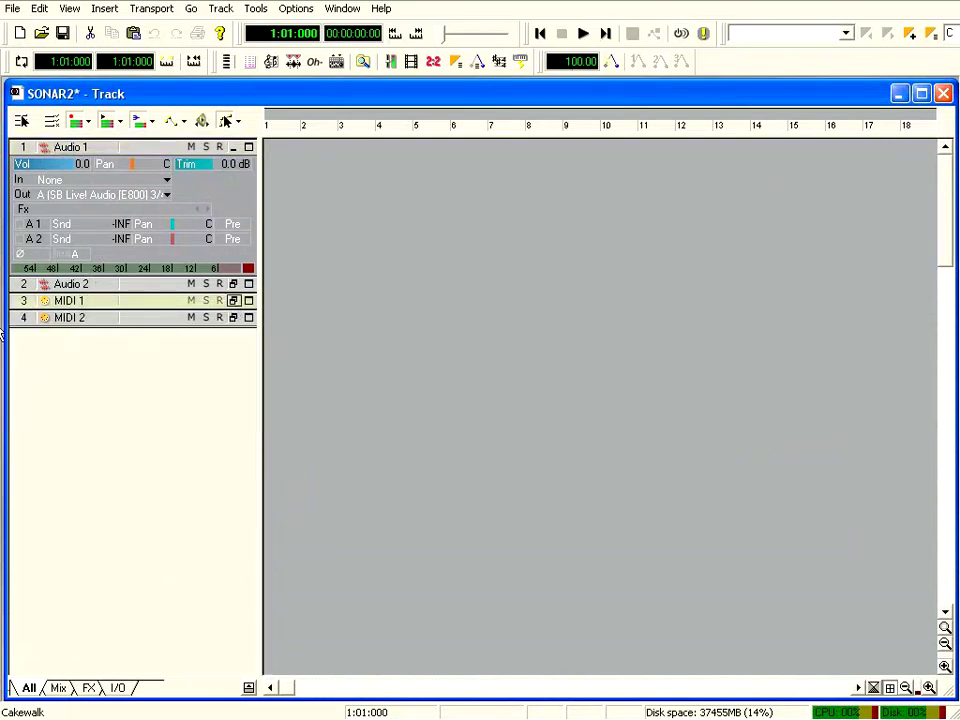
pyautogui.moveTo(140, 298); pyautogui.dragTo(140, 377)
pyautogui.moveTo(141, 294); pyautogui.dragTo(141, 413)
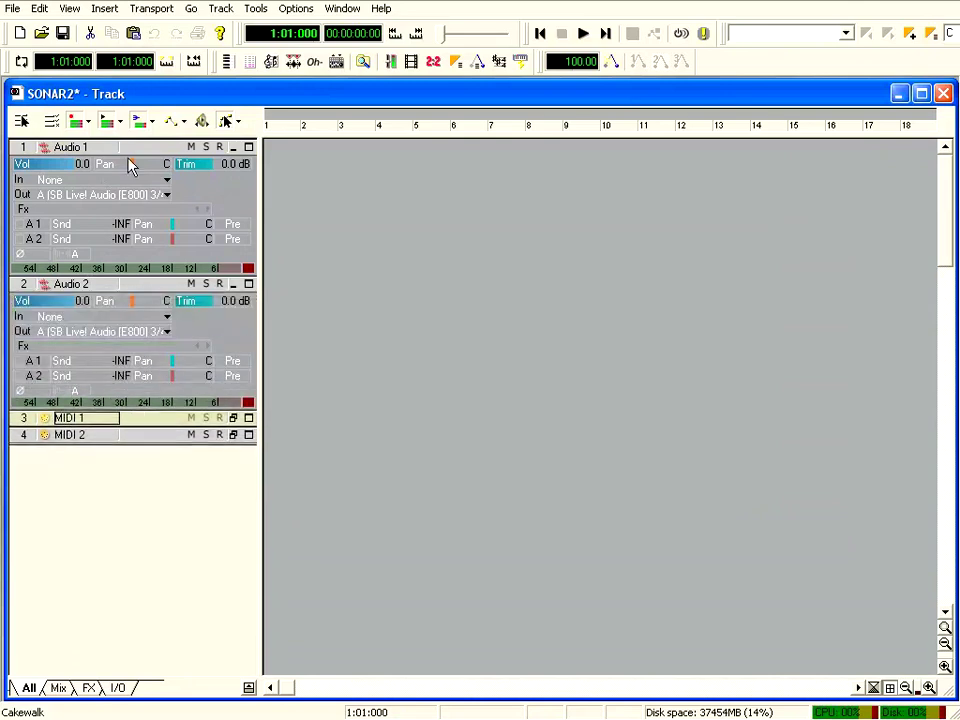
pyautogui.click(24, 148)
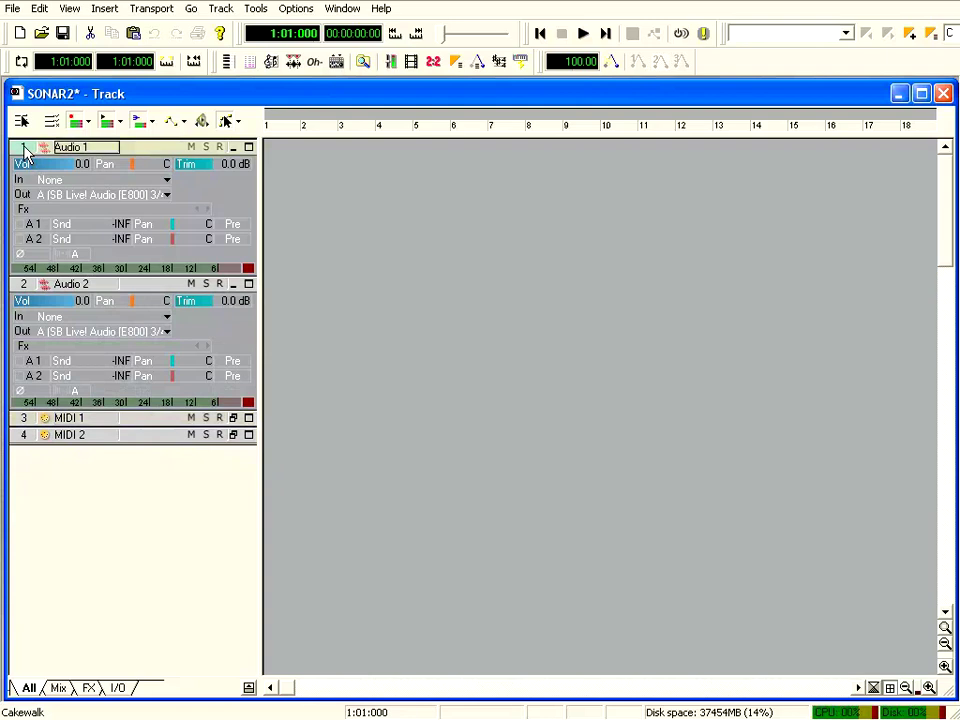
pyautogui.click(25, 285)
pyautogui.click(26, 148)
pyautogui.click(25, 284)
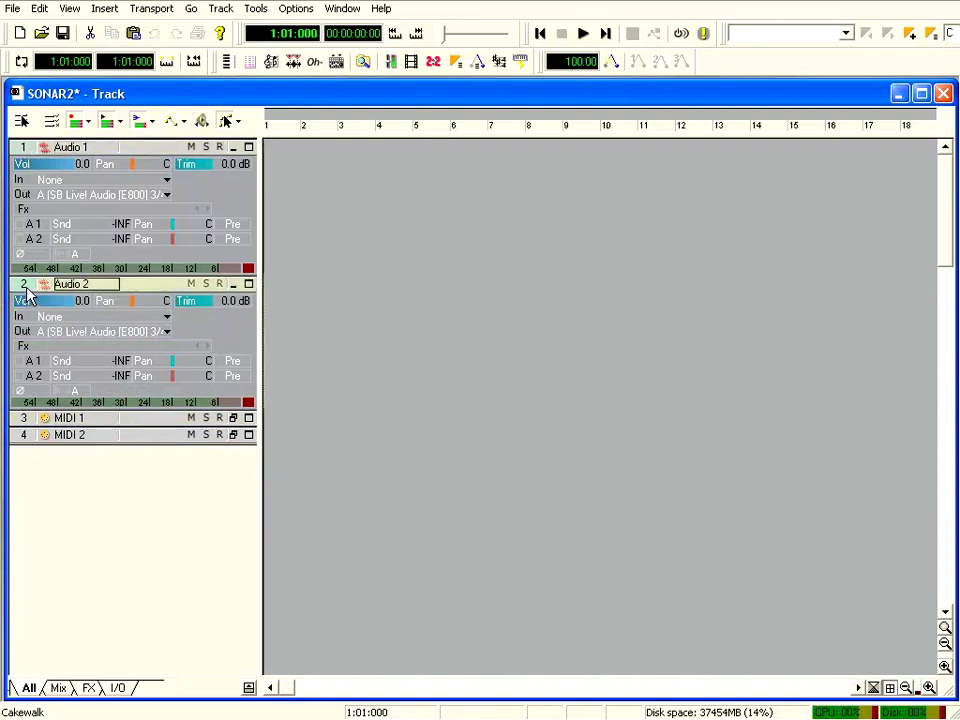
# Import the audio file 02_Pastikan from the GROWING UP > Growing Up Album folder into the Audio 1 track at the project start.
pyautogui.click(24, 148)
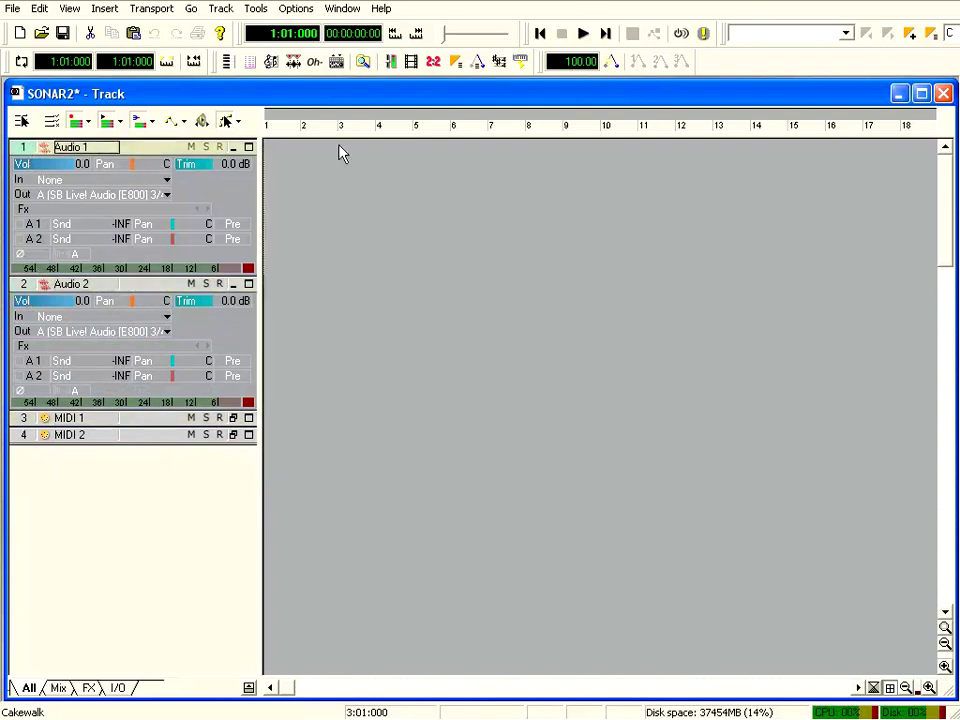
pyautogui.click(13, 9)
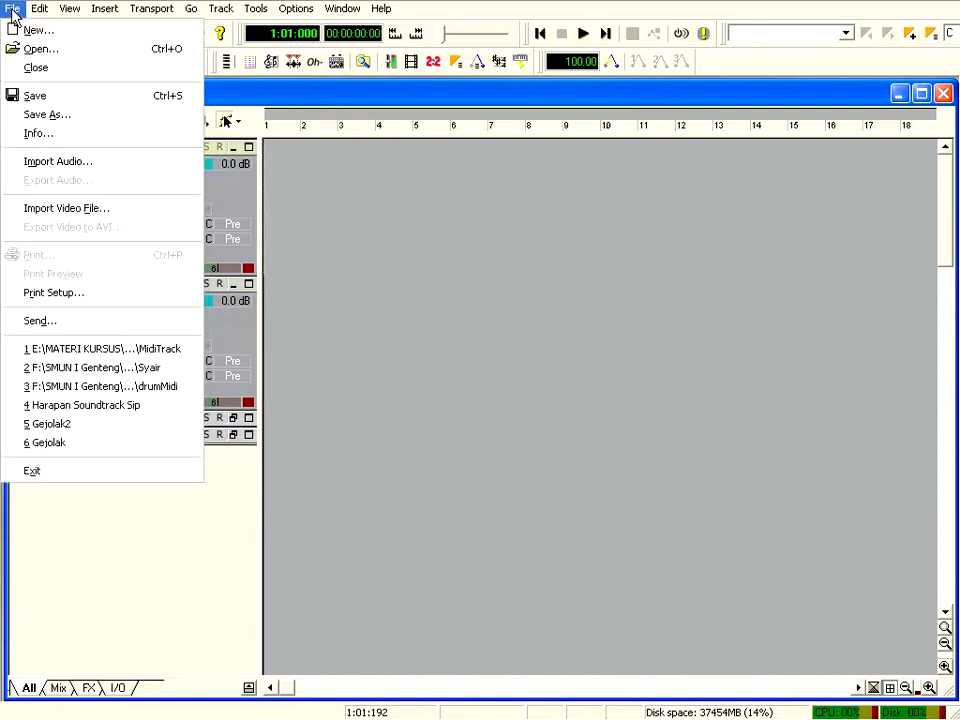
pyautogui.click(86, 165)
pyautogui.click(576, 236)
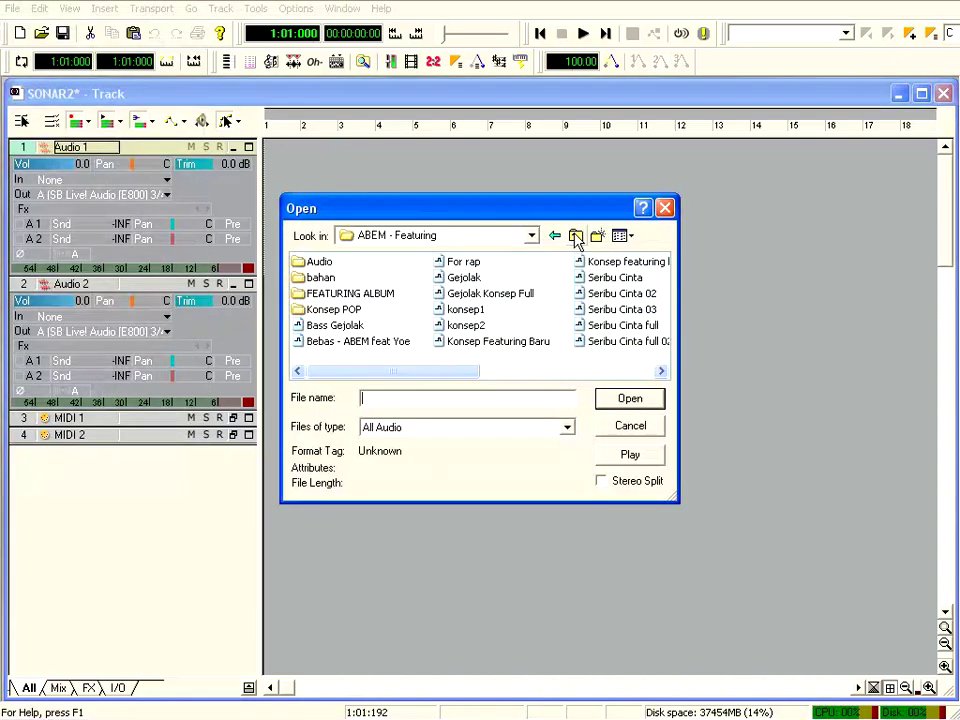
pyautogui.click(577, 237)
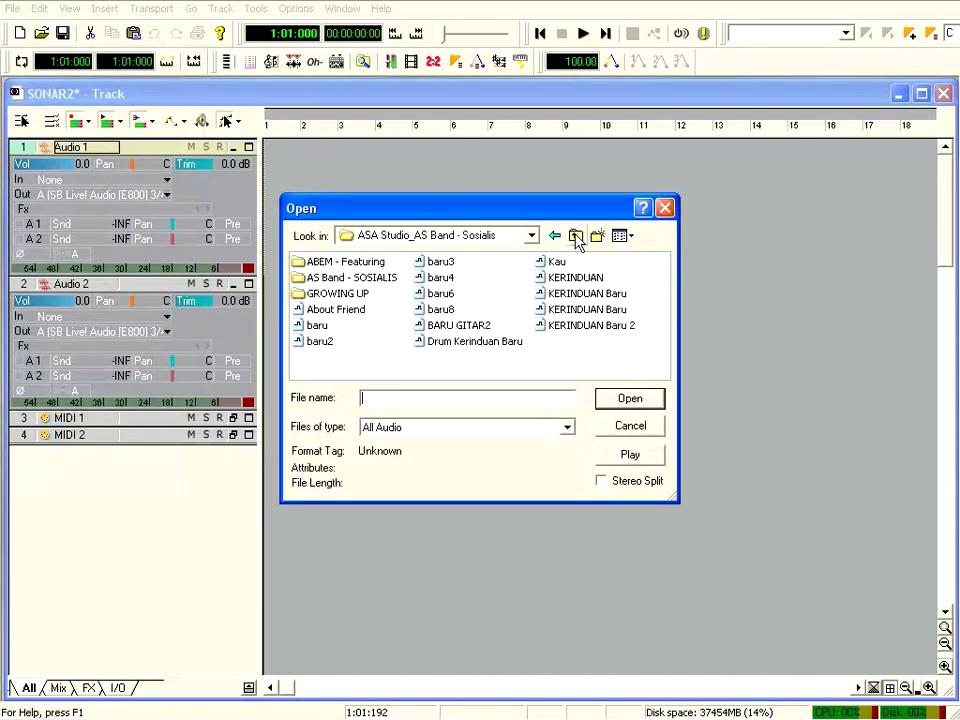
pyautogui.click(576, 236)
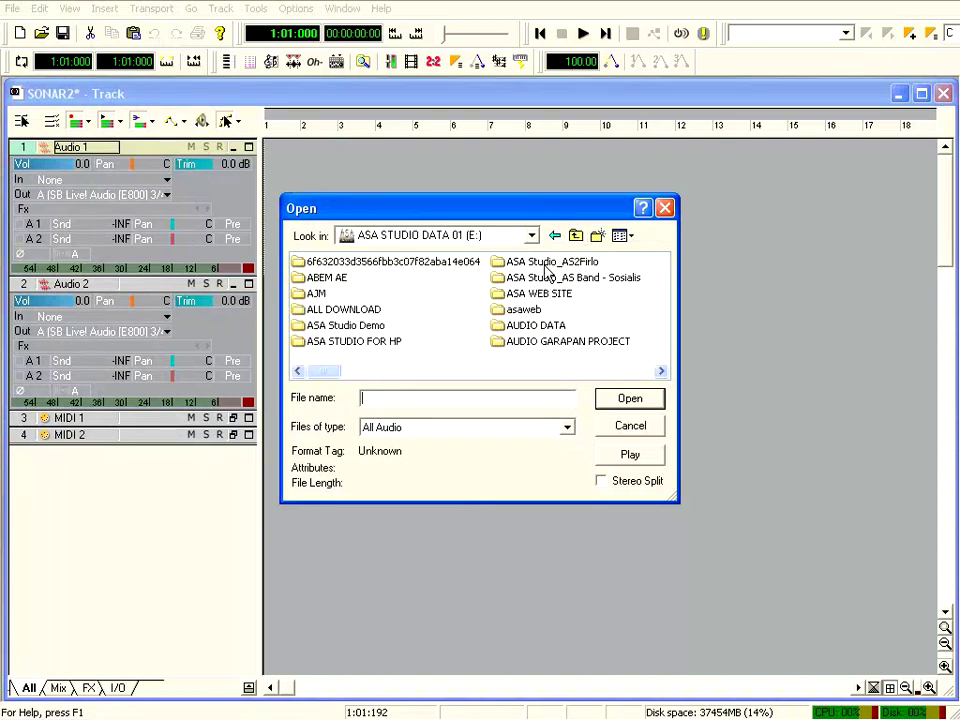
pyautogui.doubleClick(573, 280)
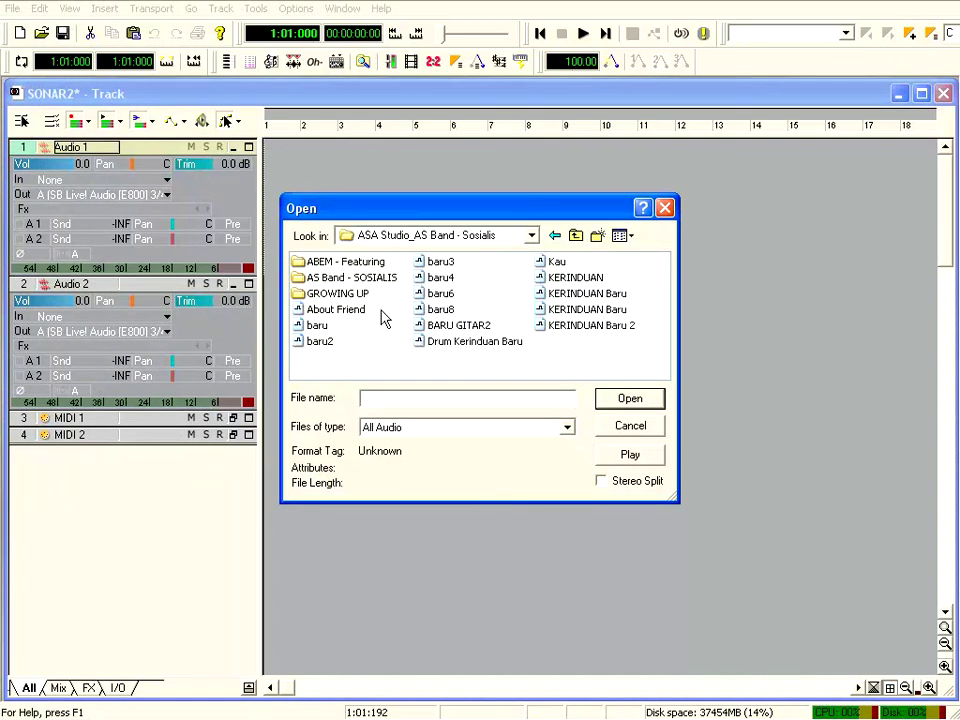
pyautogui.doubleClick(323, 296)
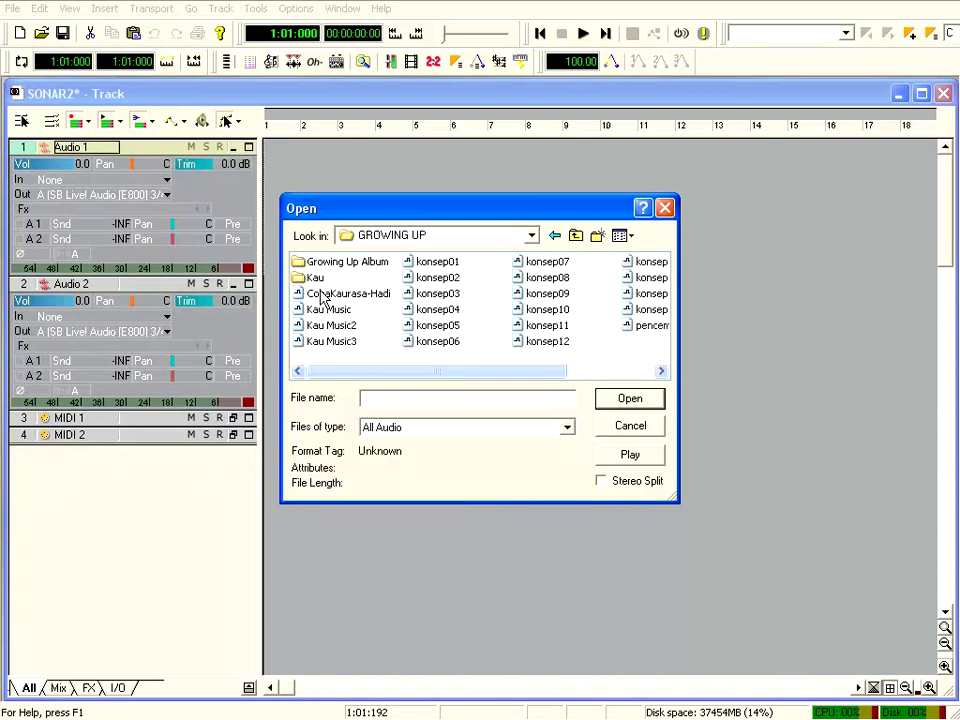
pyautogui.doubleClick(326, 265)
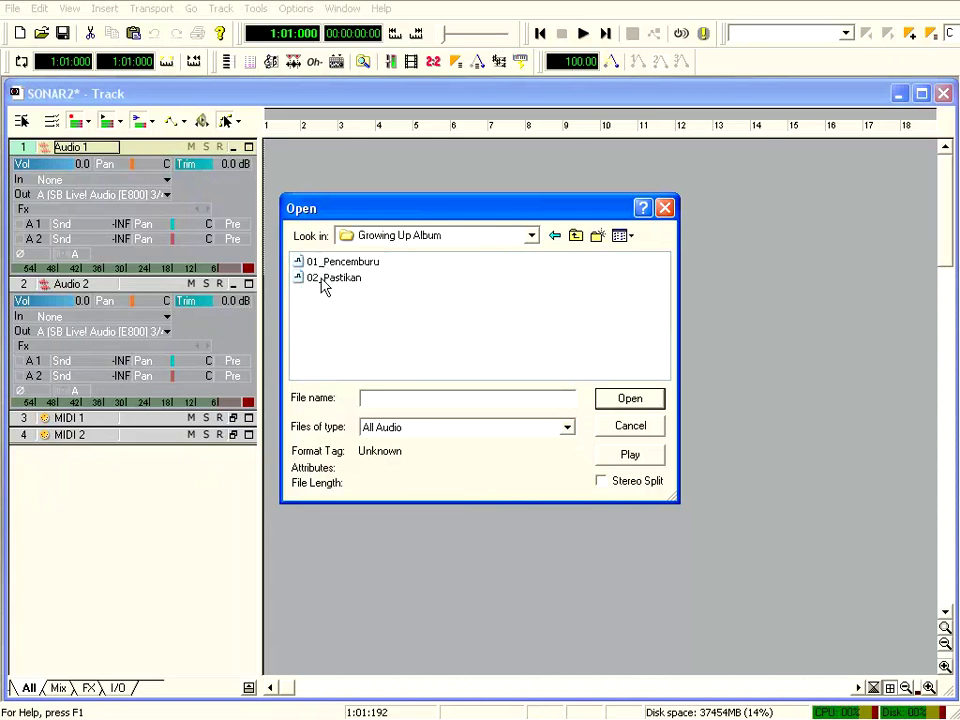
pyautogui.click(322, 281)
pyautogui.click(630, 398)
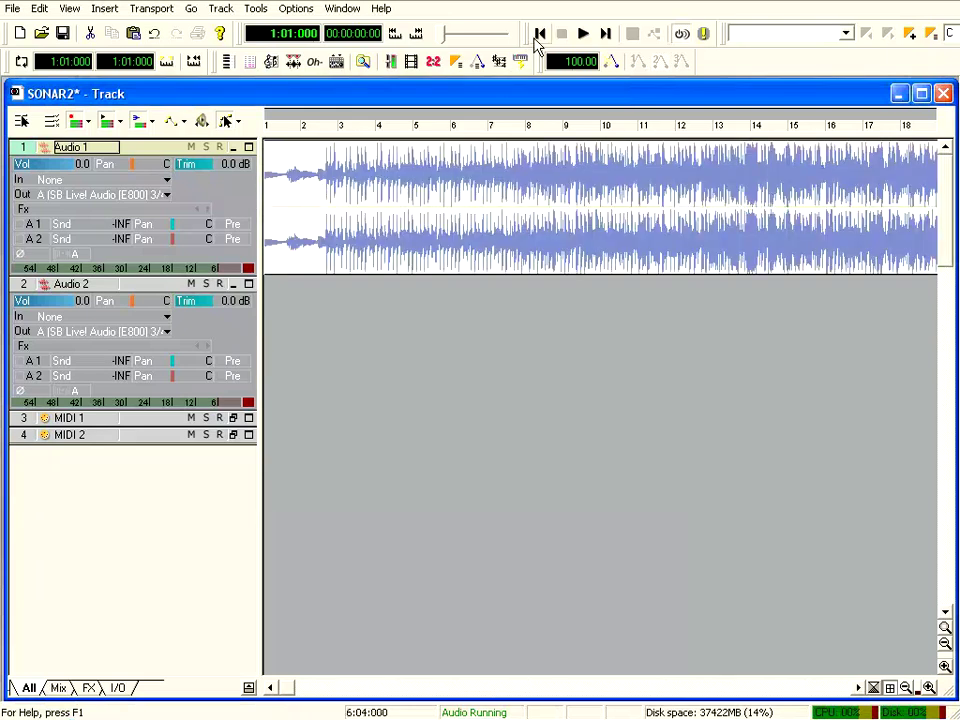
# Play the imported audio from the start and stop it after measure 5 begins.
pyautogui.click(583, 34)
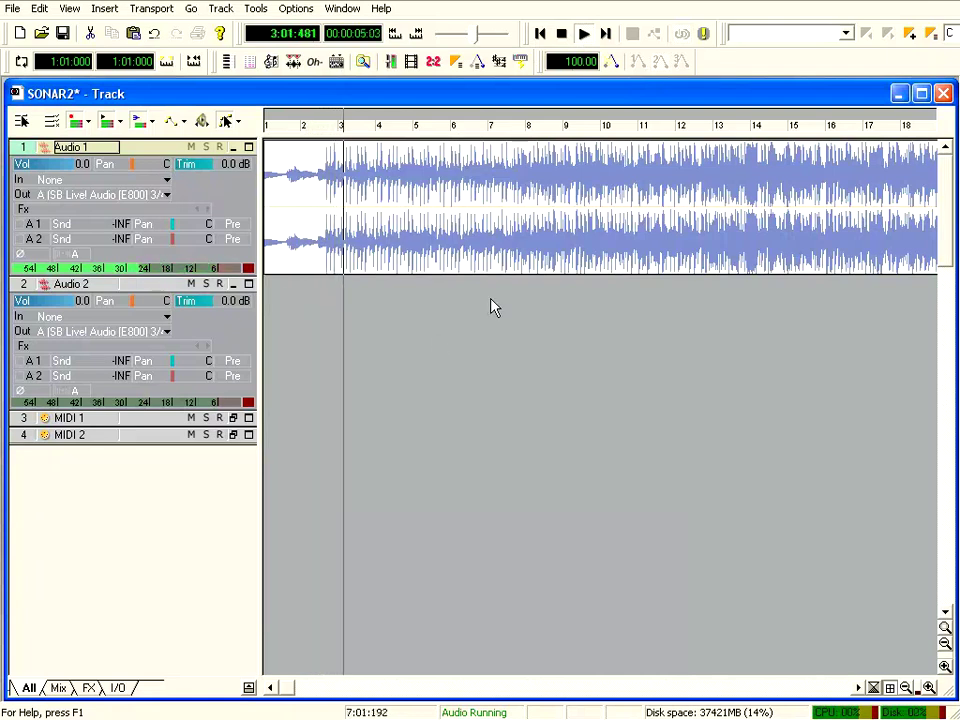
pyautogui.click(568, 36)
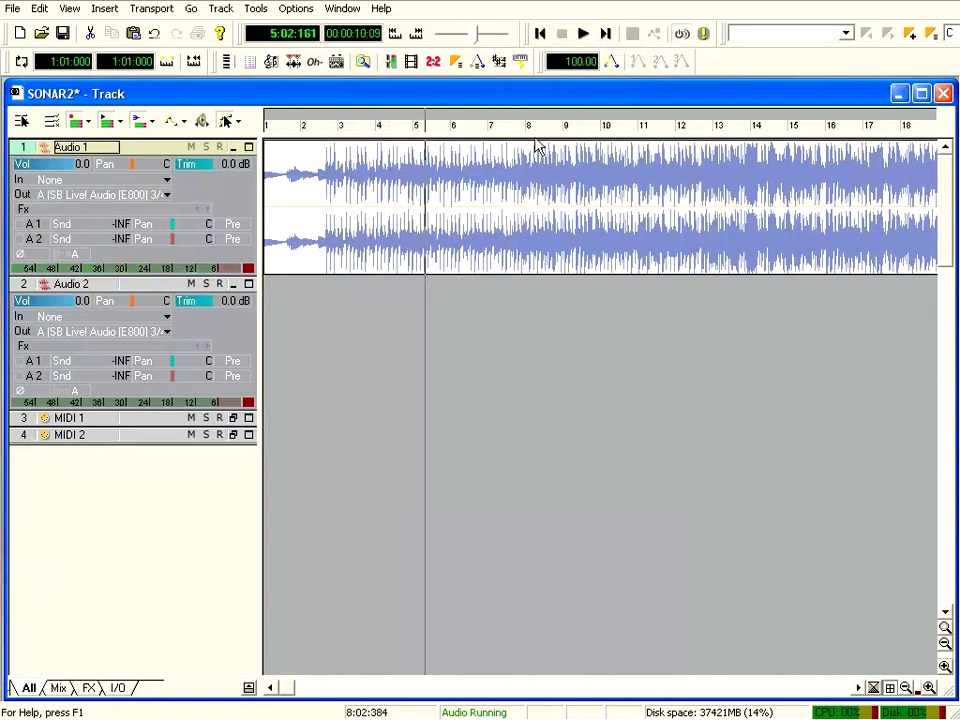
# Delete the section of the Audio 1 clip from measure 10 to the start of measure 13.
pyautogui.click(605, 130)
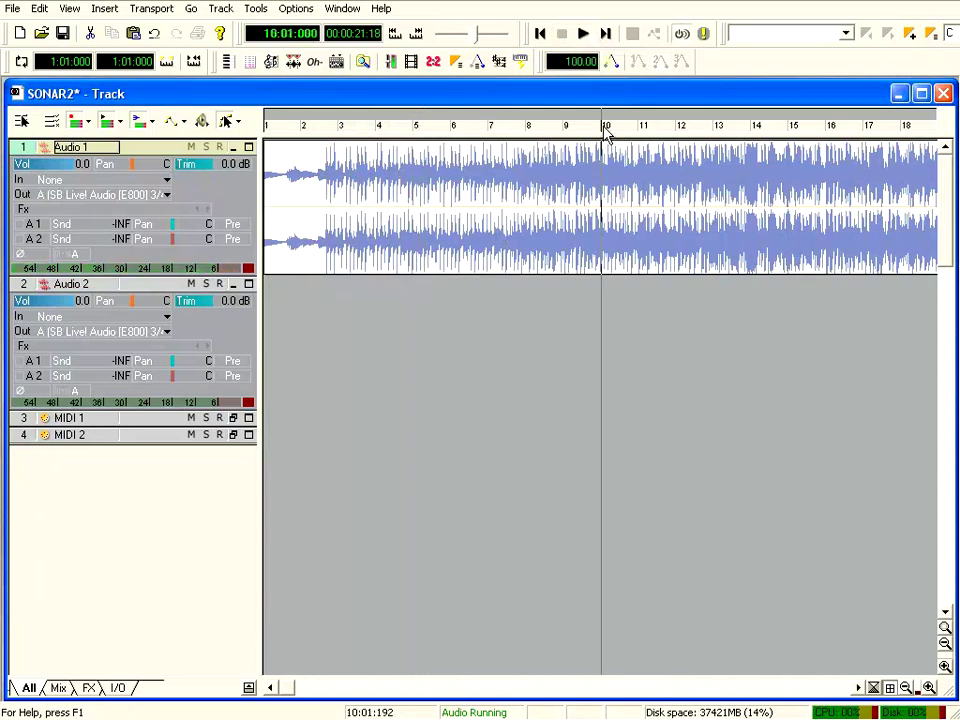
pyautogui.moveTo(614, 133); pyautogui.dragTo(640, 135)
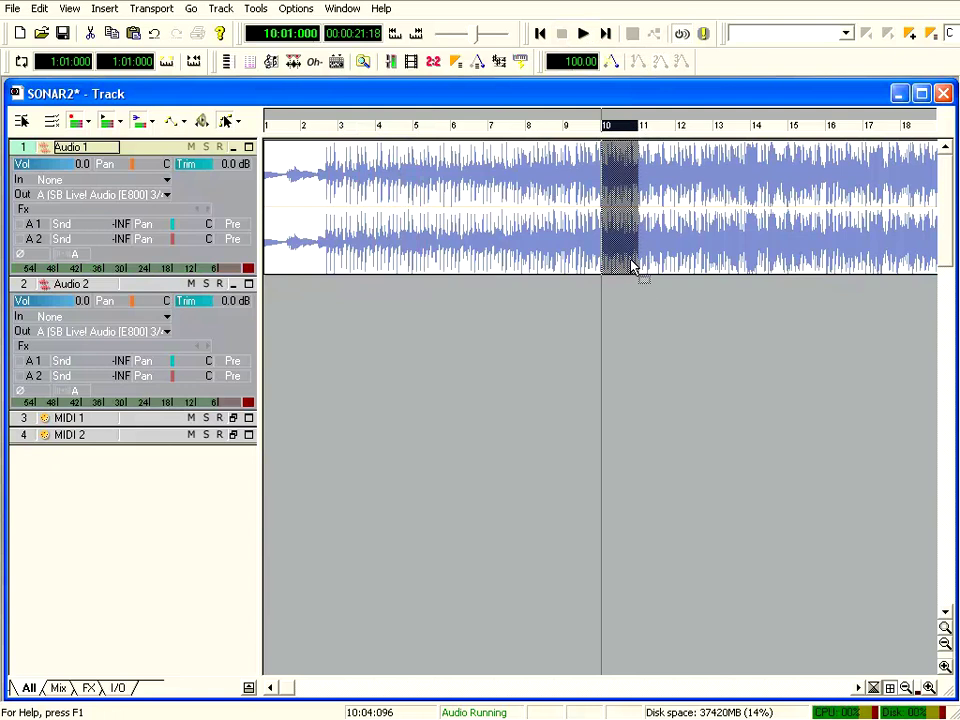
pyautogui.moveTo(606, 131); pyautogui.dragTo(713, 128)
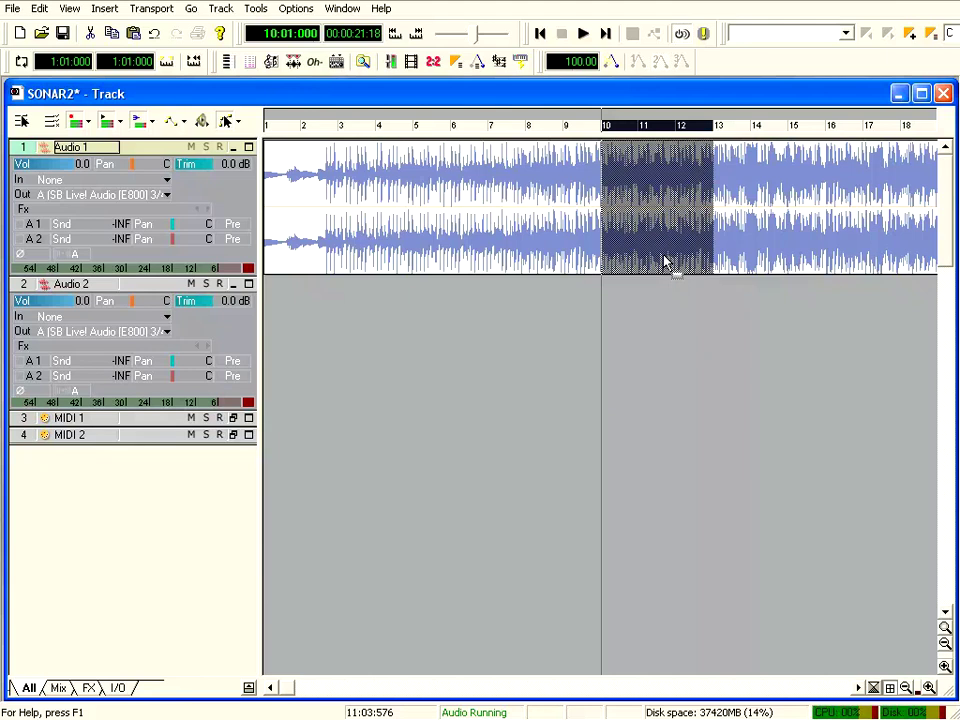
pyautogui.press('Delete')
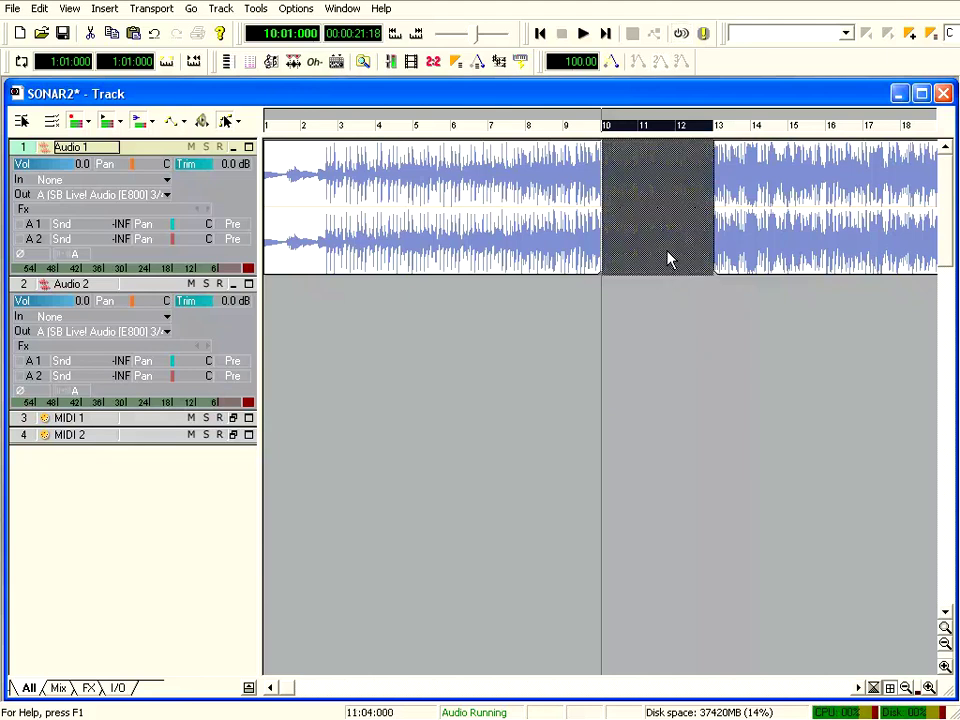
# Delete the remaining Audio 1 clip that starts at measure 13.
pyautogui.click(787, 208)
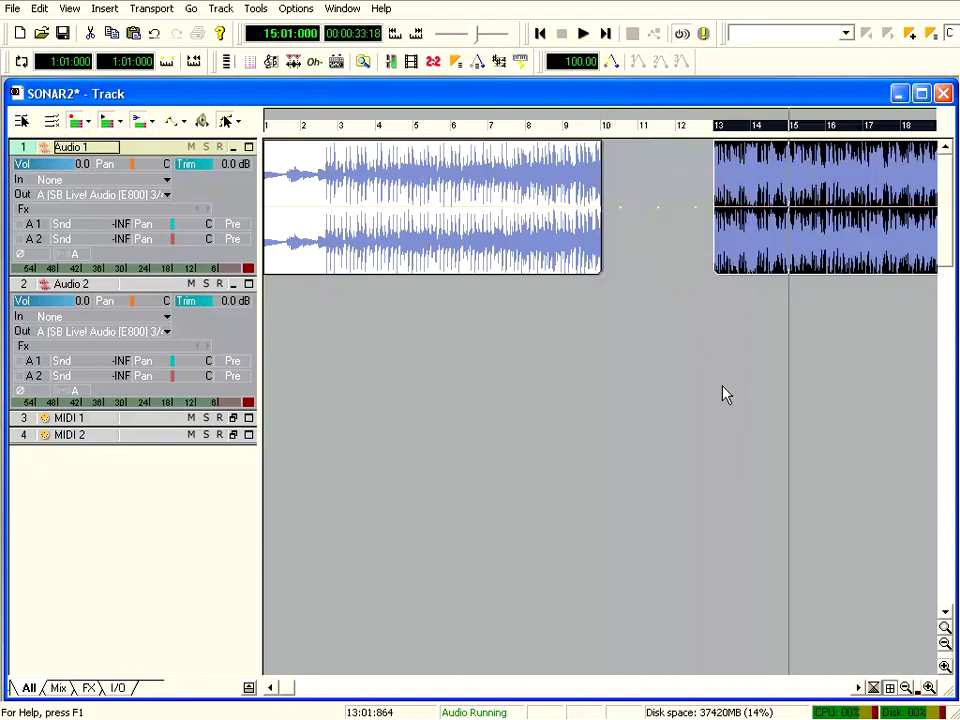
pyautogui.press('Delete')
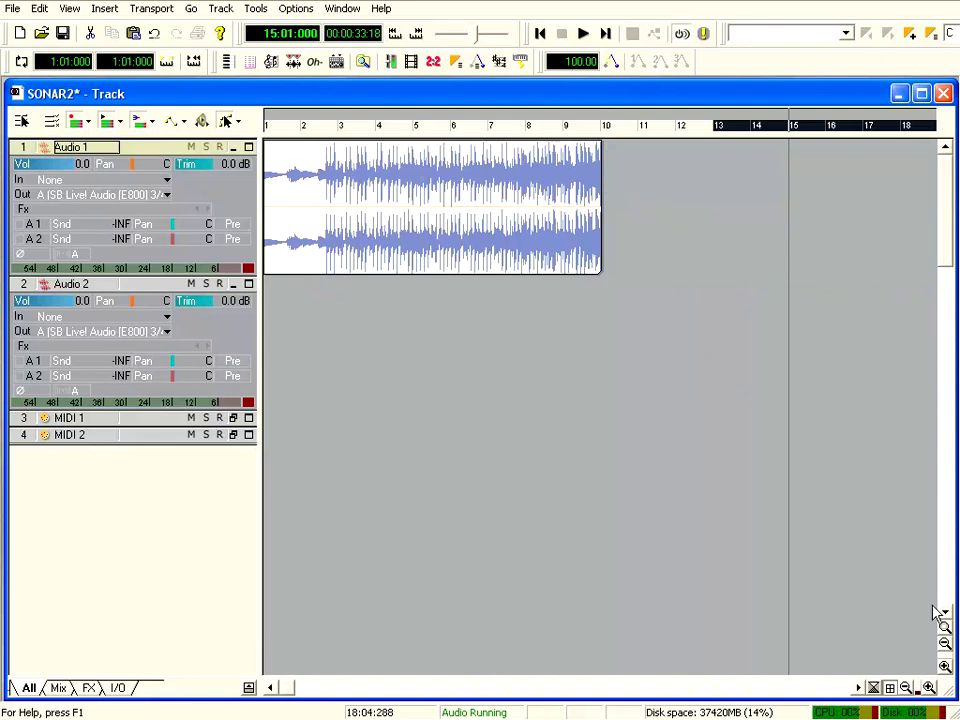
pyautogui.click(906, 688)
pyautogui.moveTo(291, 690)
pyautogui.mouseDown()
pyautogui.moveTo(671, 696)
pyautogui.moveTo(336, 677)
pyautogui.moveTo(273, 690)
pyautogui.mouseUp()
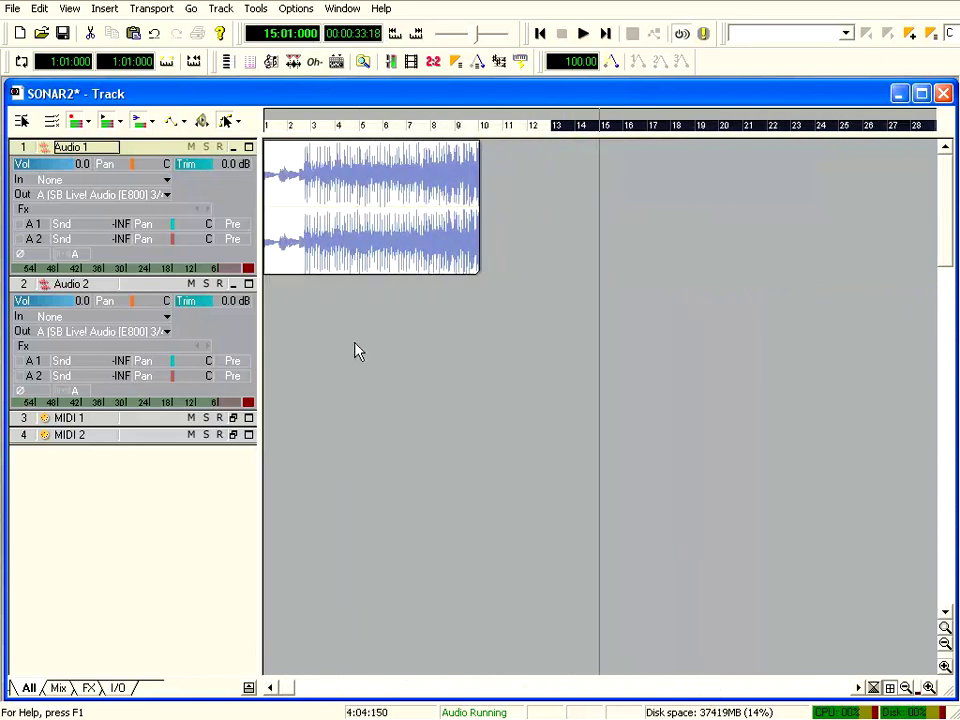
# Add a fade-out to the Audio 1 clip from measure 8 to its end at measure 10.
pyautogui.click(483, 130)
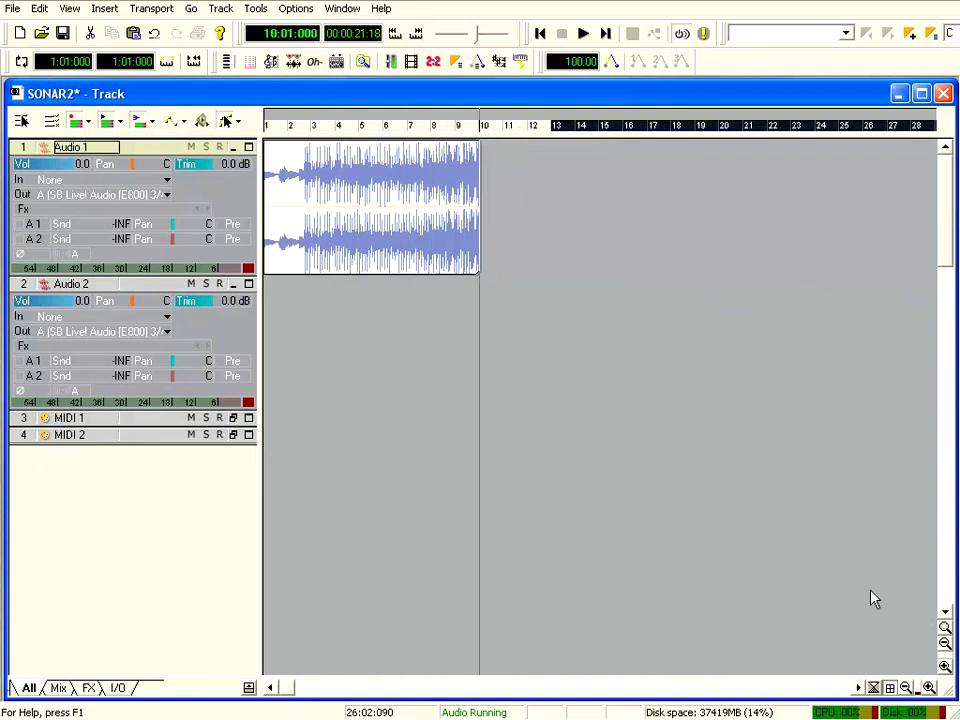
pyautogui.click(929, 688)
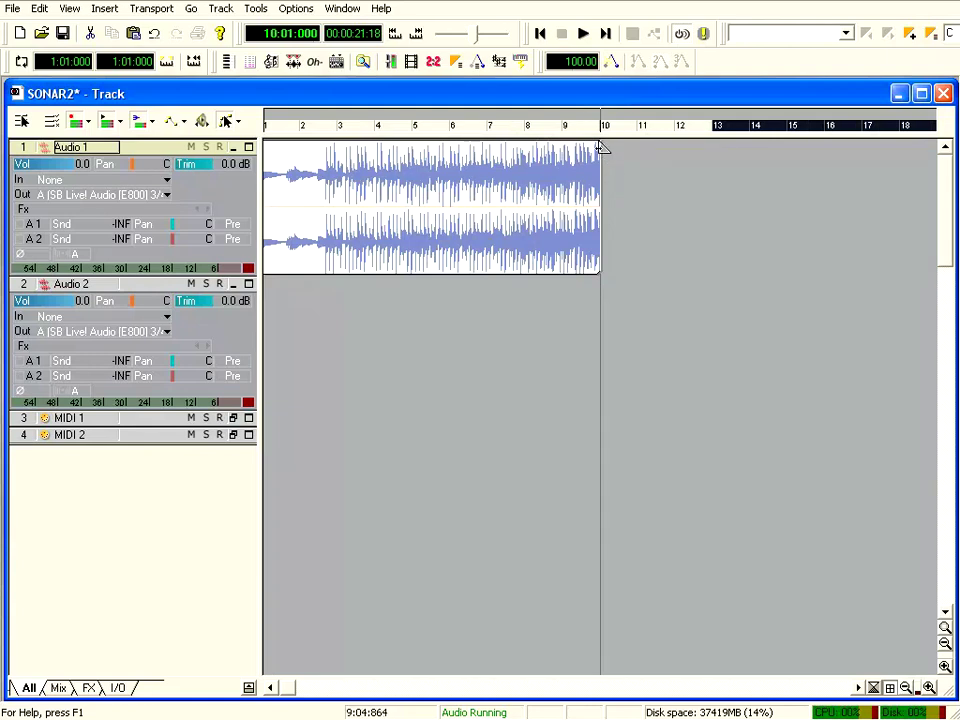
pyautogui.moveTo(601, 147); pyautogui.dragTo(530, 145)
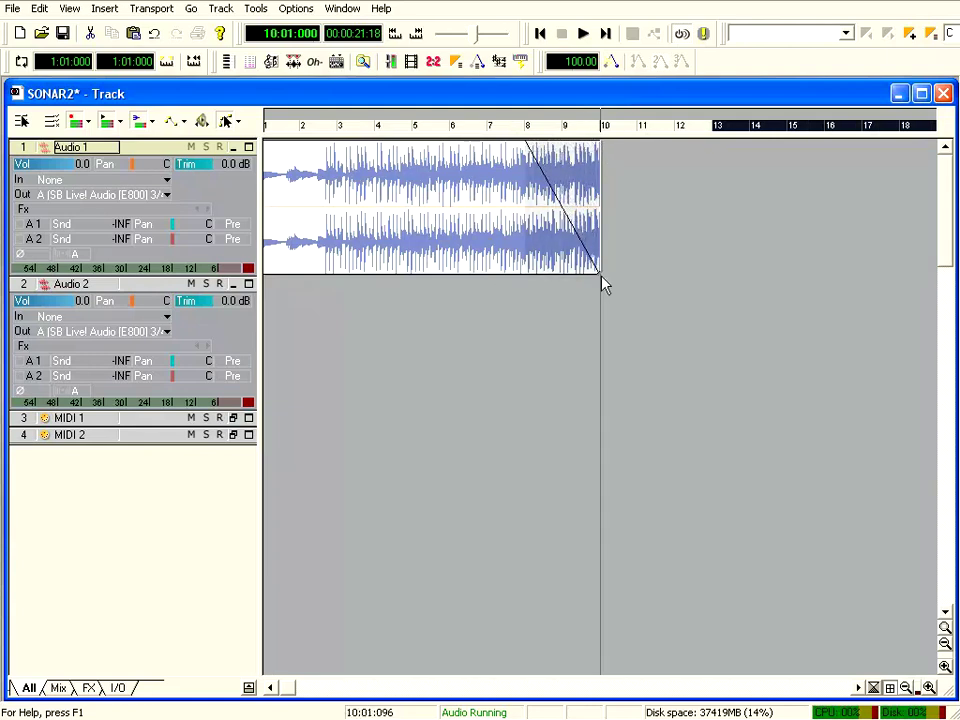
# Import BahasaJiwa-AsaSTUDIOfeatWulanzch from the FEATURING ALBUM folder into Audio 2, starting at measure 8.
pyautogui.click(530, 130)
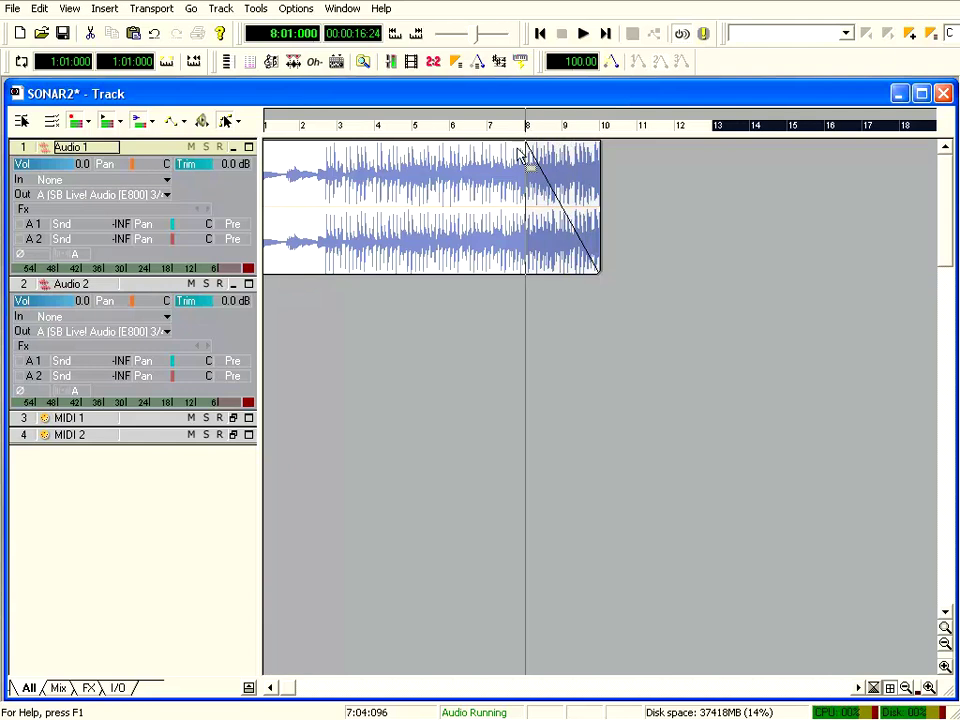
pyautogui.click(22, 288)
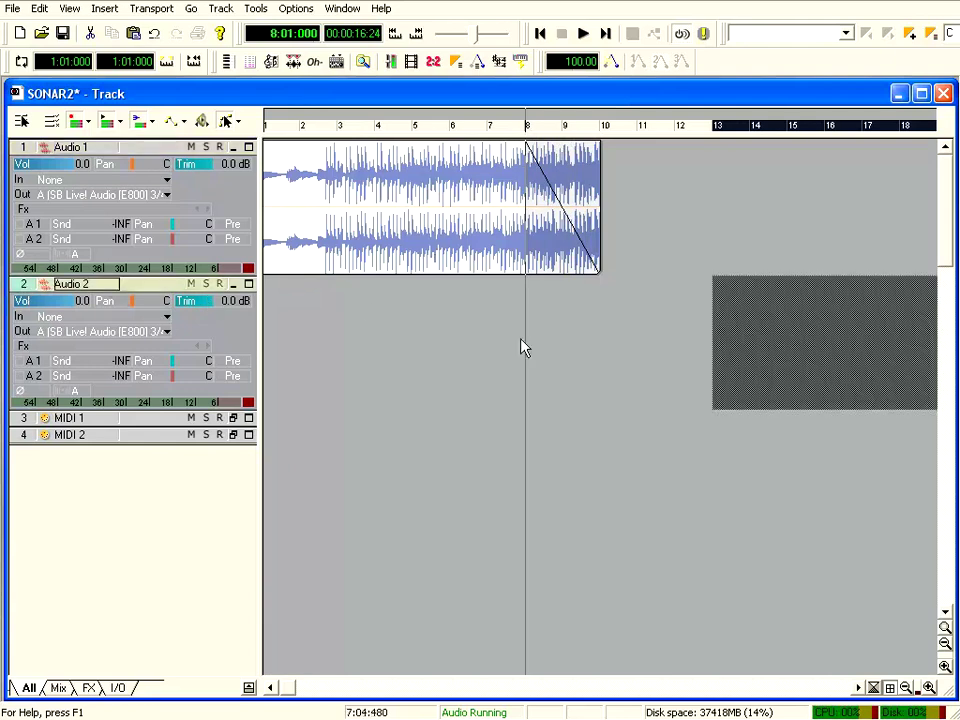
pyautogui.click(14, 12)
pyautogui.click(66, 159)
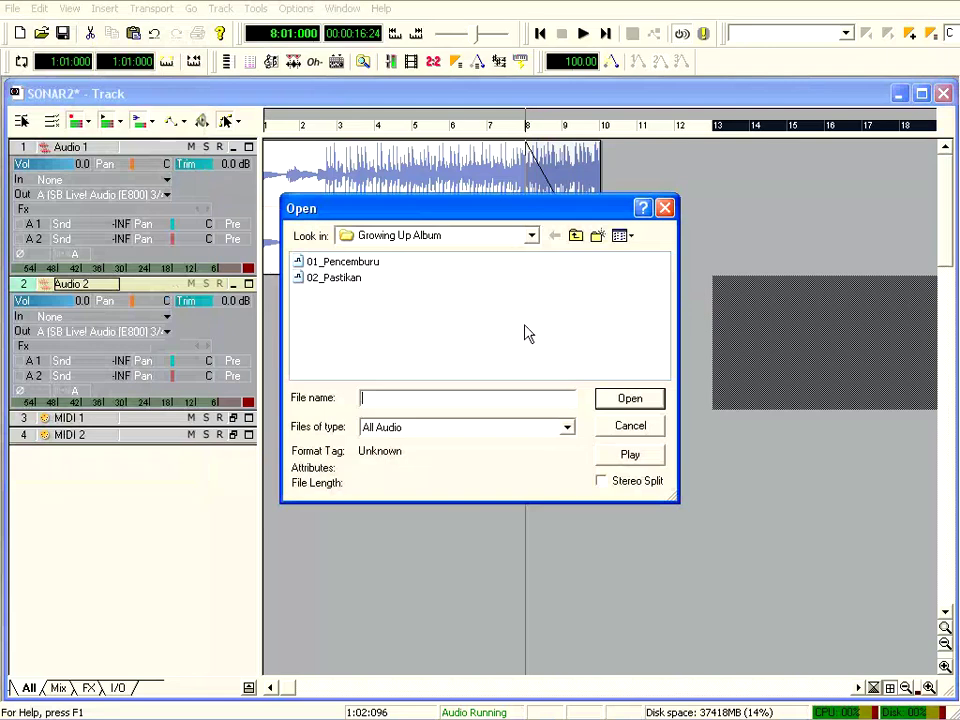
pyautogui.click(576, 238)
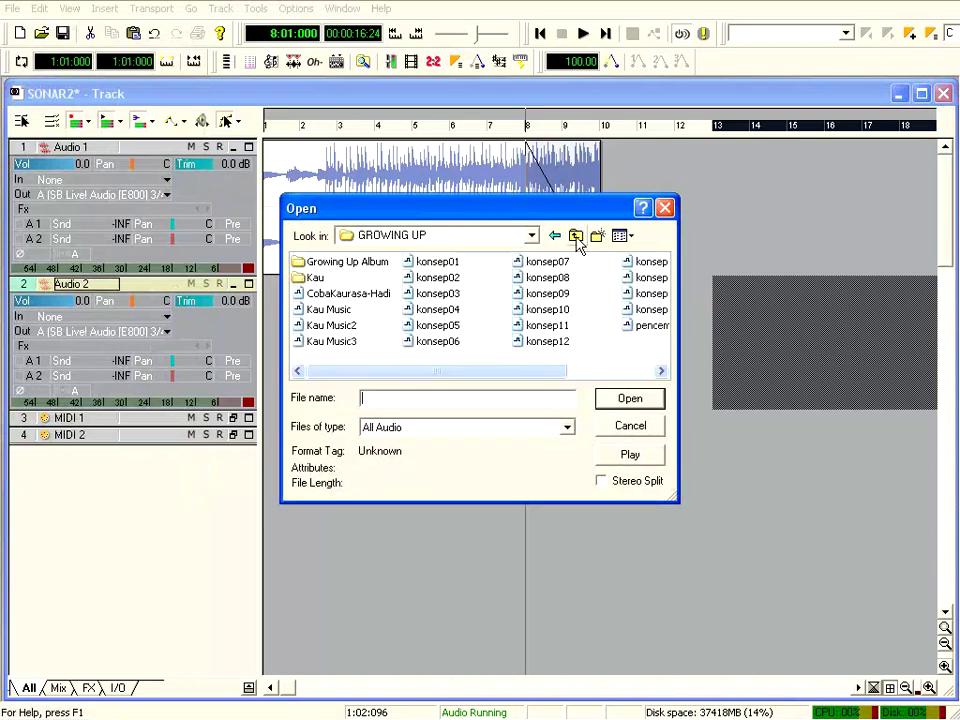
pyautogui.click(577, 240)
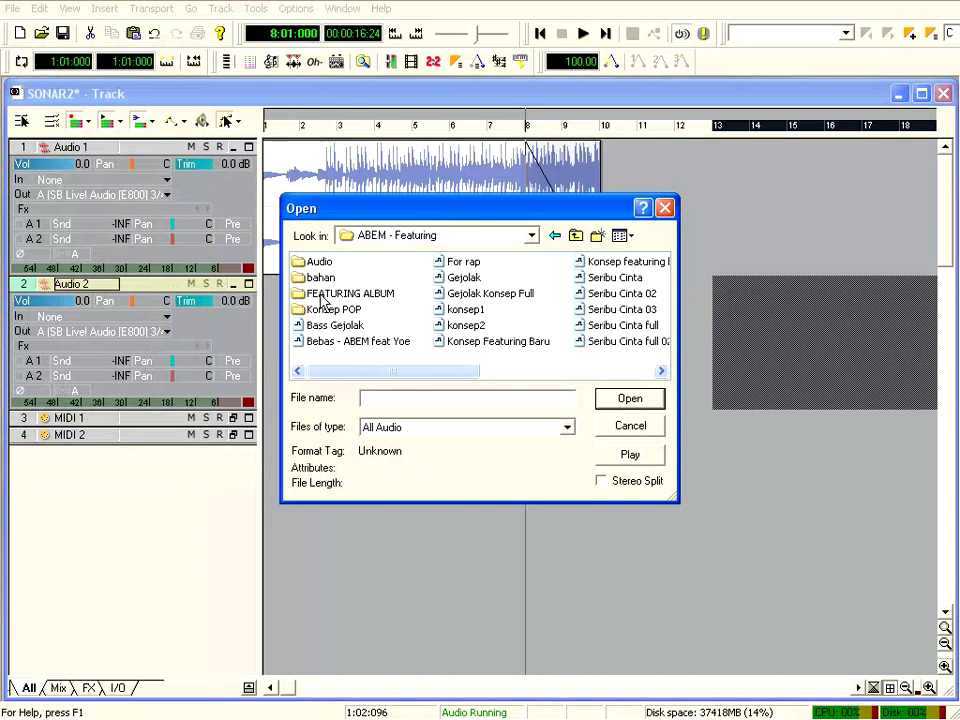
pyautogui.doubleClick(322, 302)
pyautogui.click(313, 264)
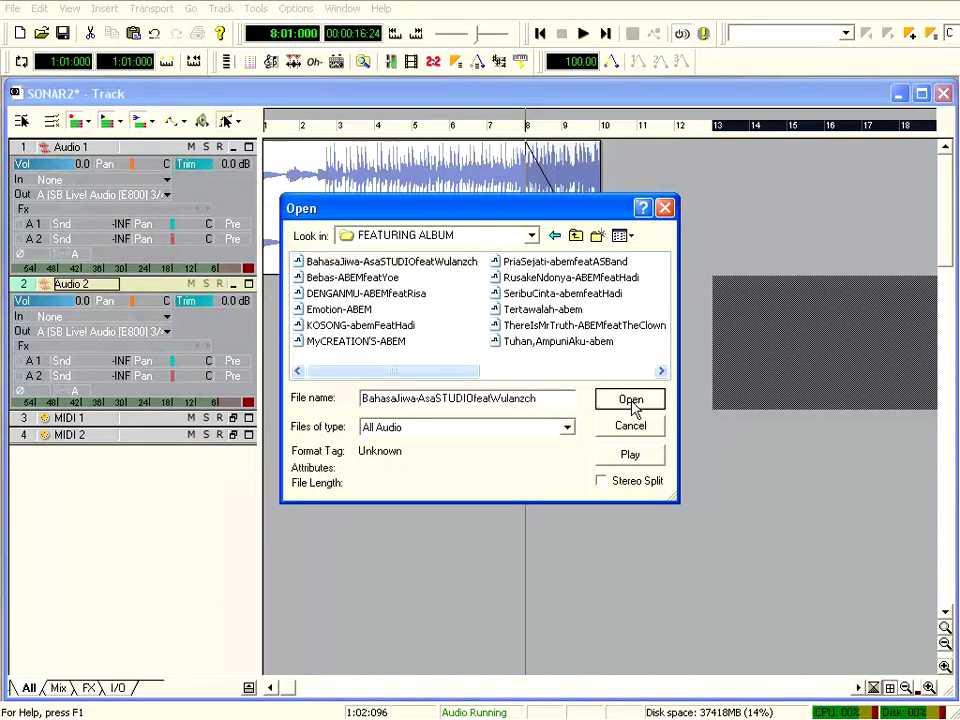
pyautogui.click(630, 400)
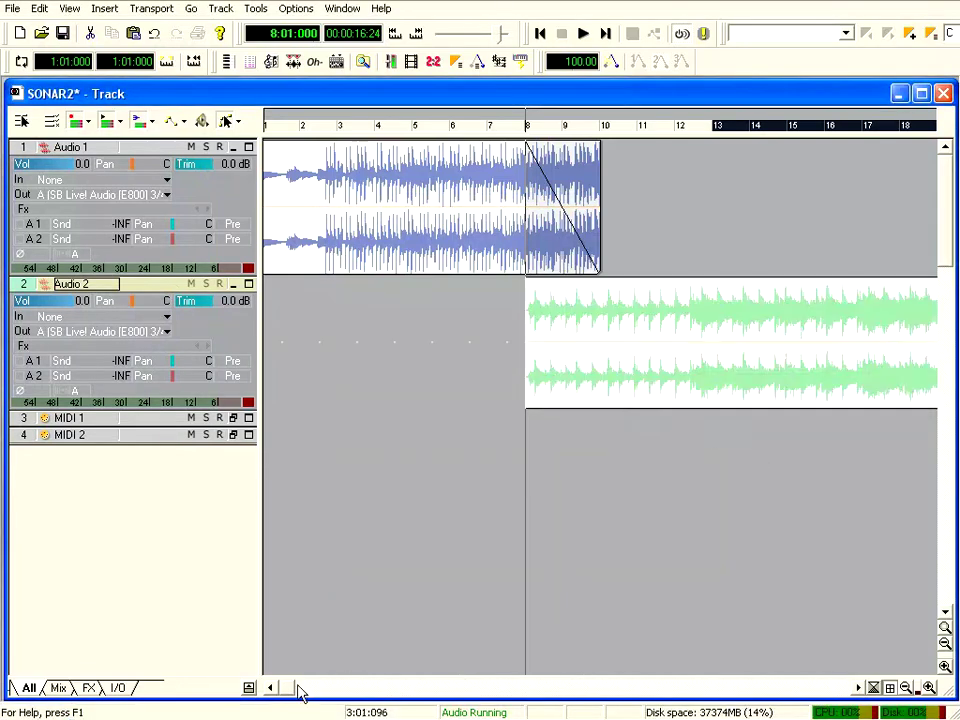
# Trim the beginning of the Audio 2 clip so that it starts at measure 20.
pyautogui.moveTo(287, 693); pyautogui.dragTo(323, 692)
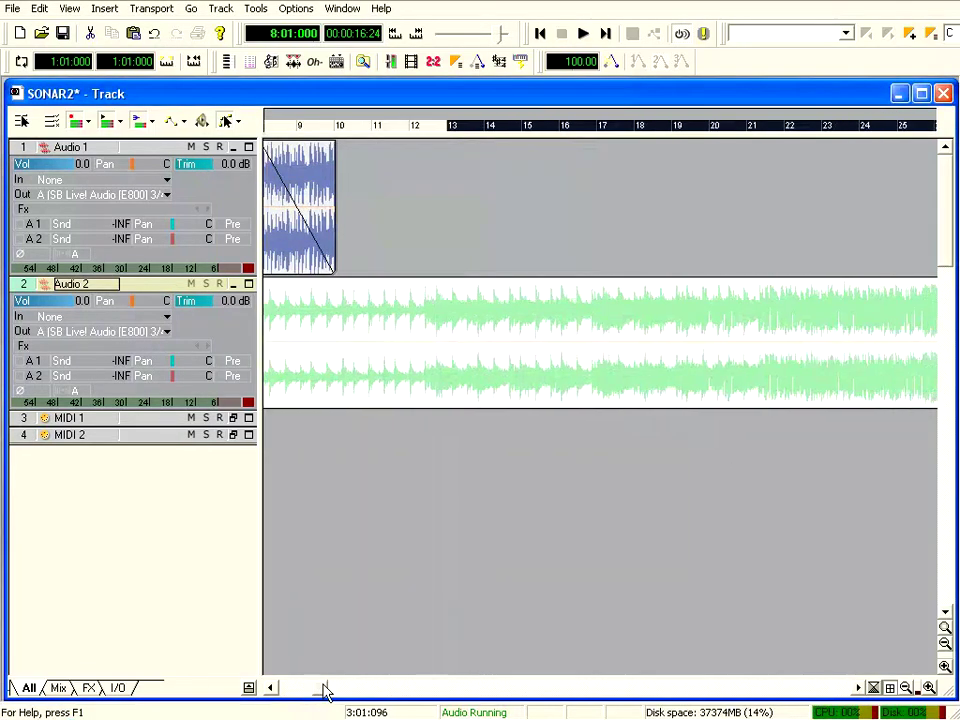
pyautogui.click(907, 688)
pyautogui.click(907, 688)
pyautogui.click(907, 688)
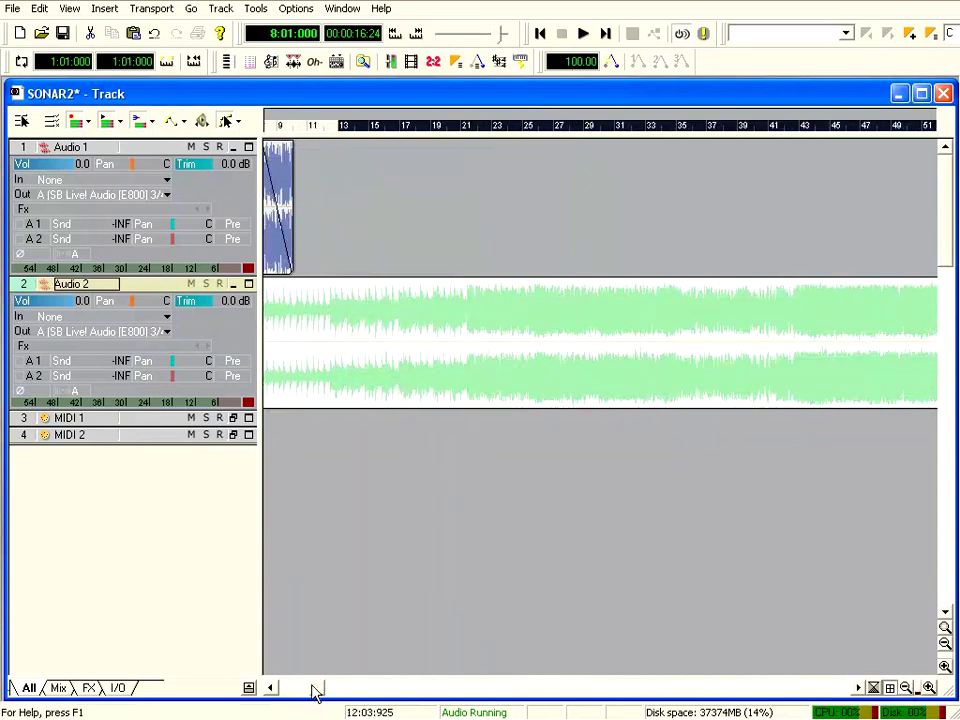
pyautogui.moveTo(313, 690); pyautogui.dragTo(305, 694)
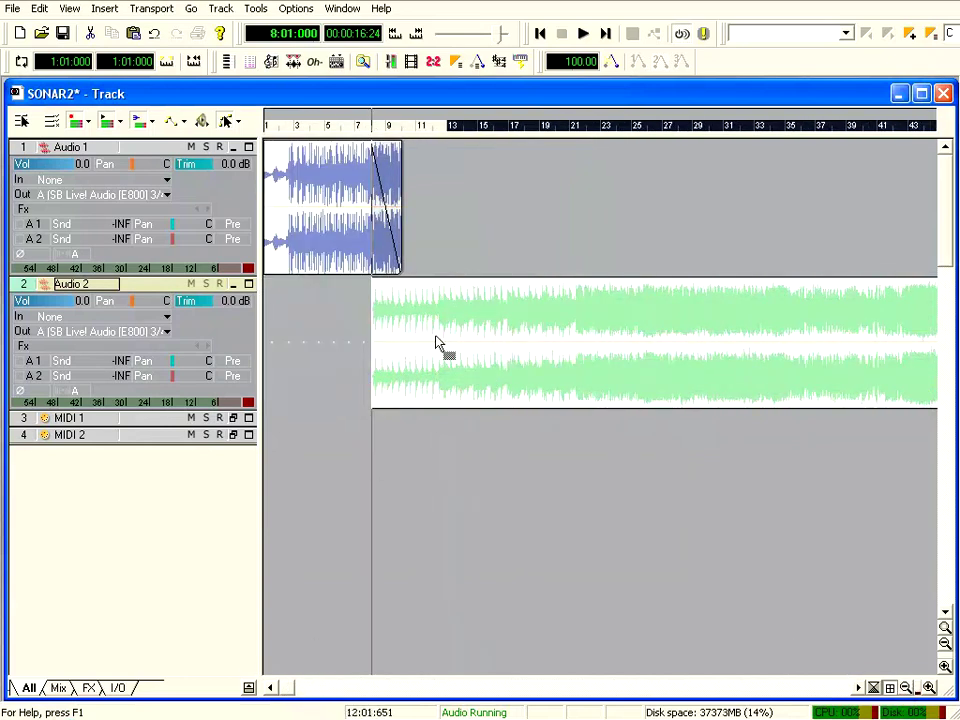
pyautogui.moveTo(372, 343); pyautogui.dragTo(538, 346)
pyautogui.click(664, 345)
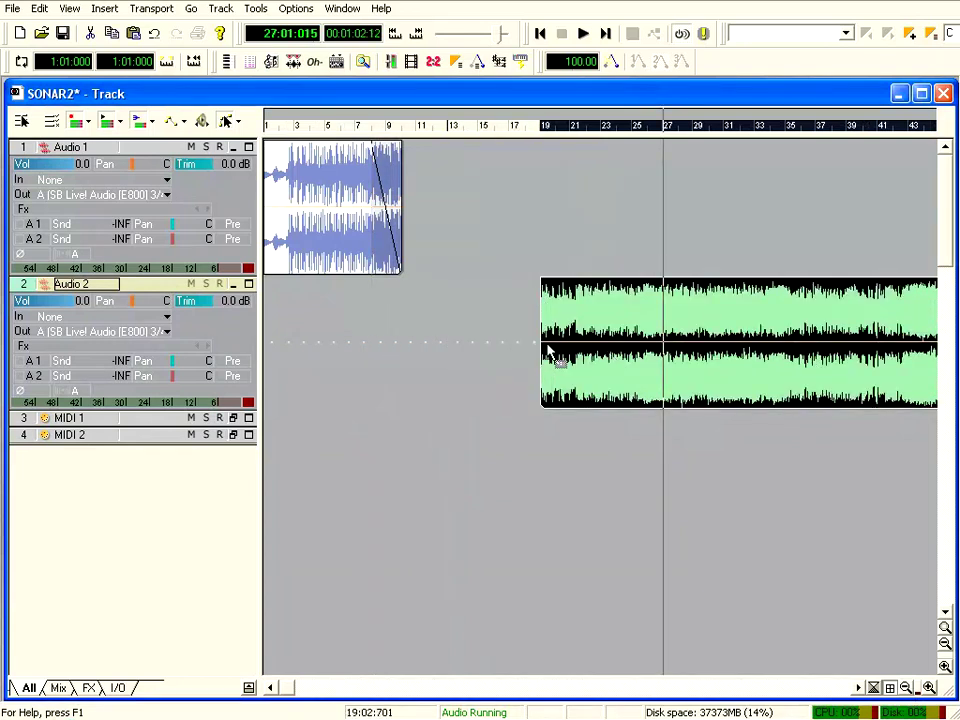
pyautogui.moveTo(537, 343)
pyautogui.mouseDown()
pyautogui.moveTo(375, 343)
pyautogui.moveTo(589, 343)
pyautogui.moveTo(492, 354)
pyautogui.moveTo(554, 354)
pyautogui.mouseUp()
pyautogui.click(456, 411)
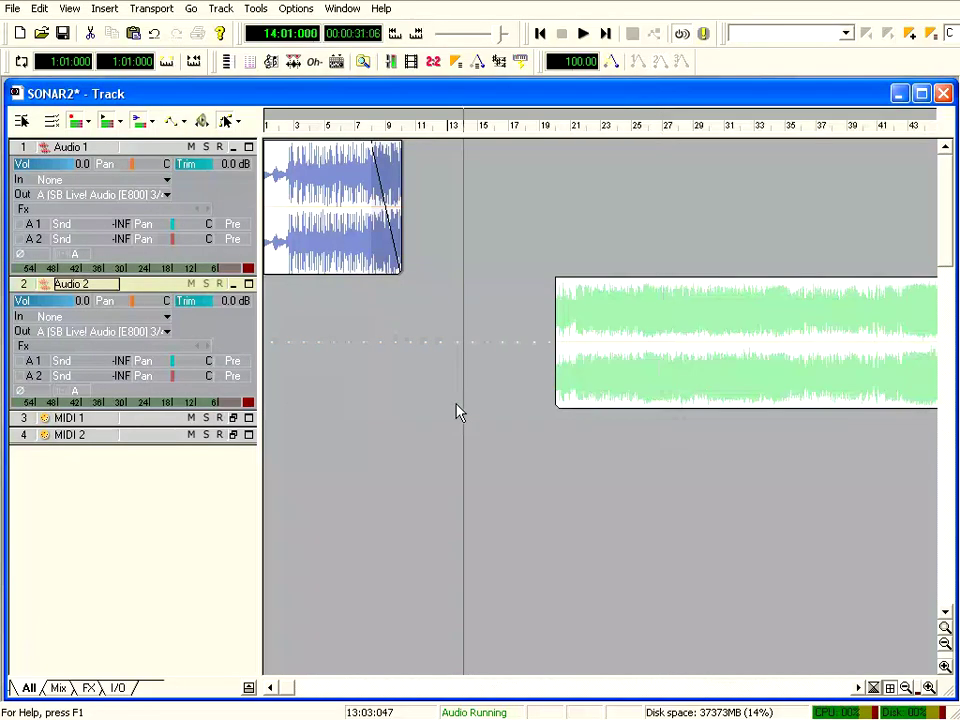
# Move the trimmed Audio 2 clip to start at measure 8, blending old and new material and disabling Ask This Every Time.
pyautogui.click(690, 348)
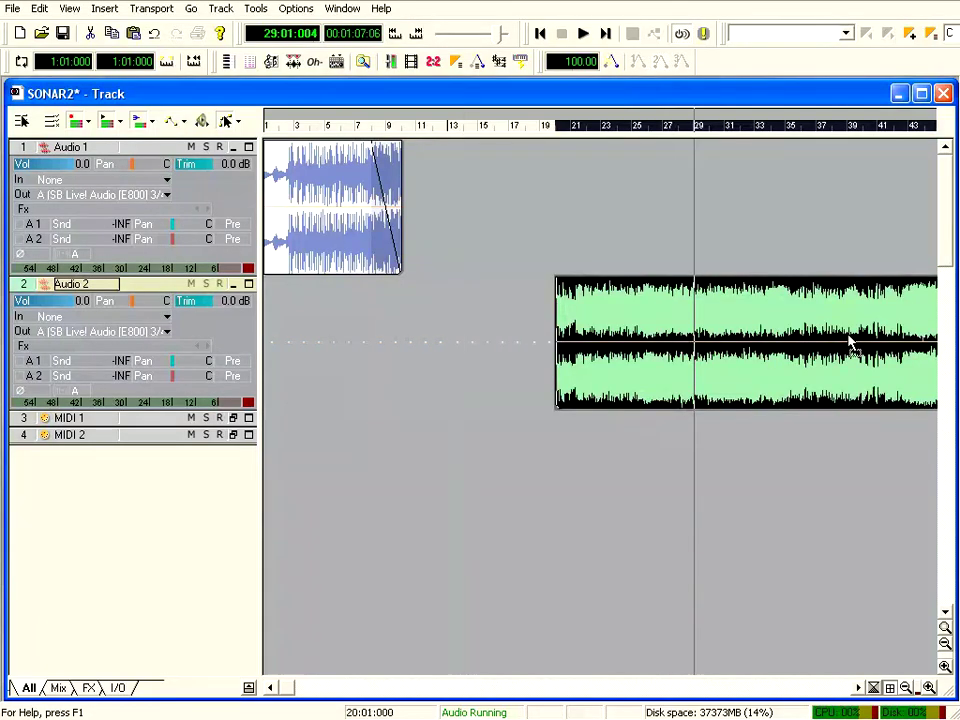
pyautogui.moveTo(849, 343); pyautogui.dragTo(673, 350)
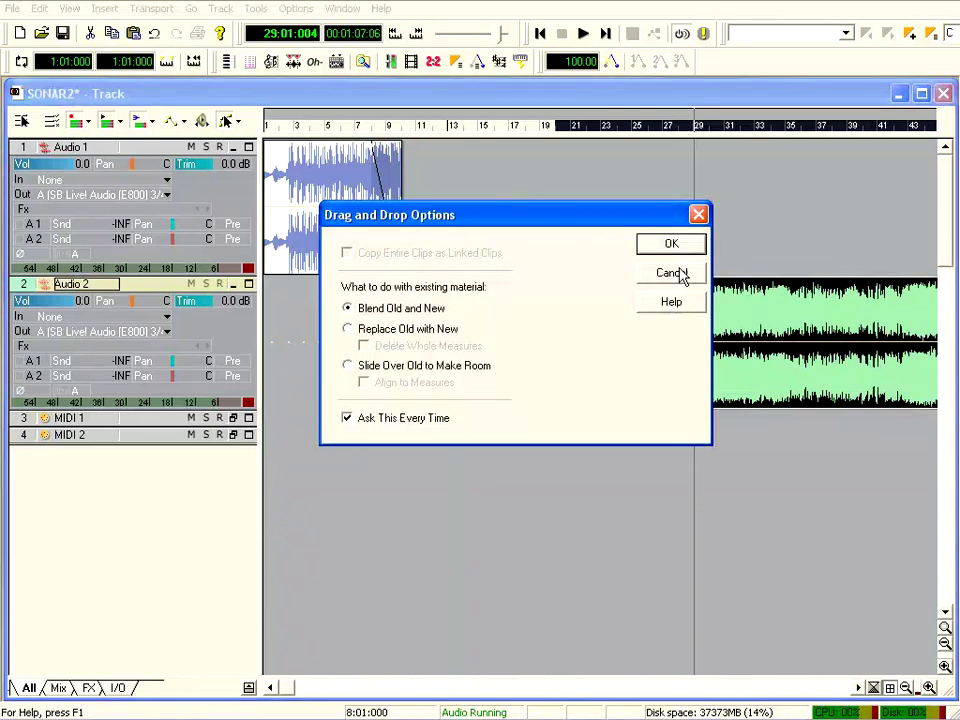
pyautogui.moveTo(619, 220); pyautogui.dragTo(590, 146)
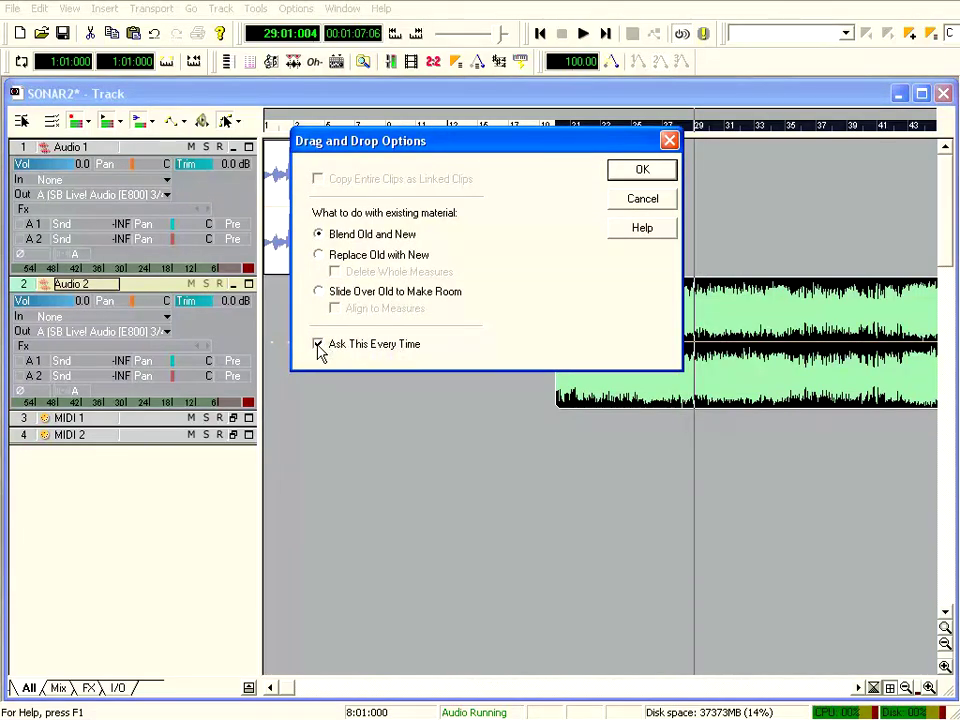
pyautogui.click(318, 344)
pyautogui.click(642, 170)
# Try moving the Audio 2 clip to other measures without the options prompt, and bring its start back to measure 8.
pyautogui.moveTo(422, 343); pyautogui.dragTo(576, 328)
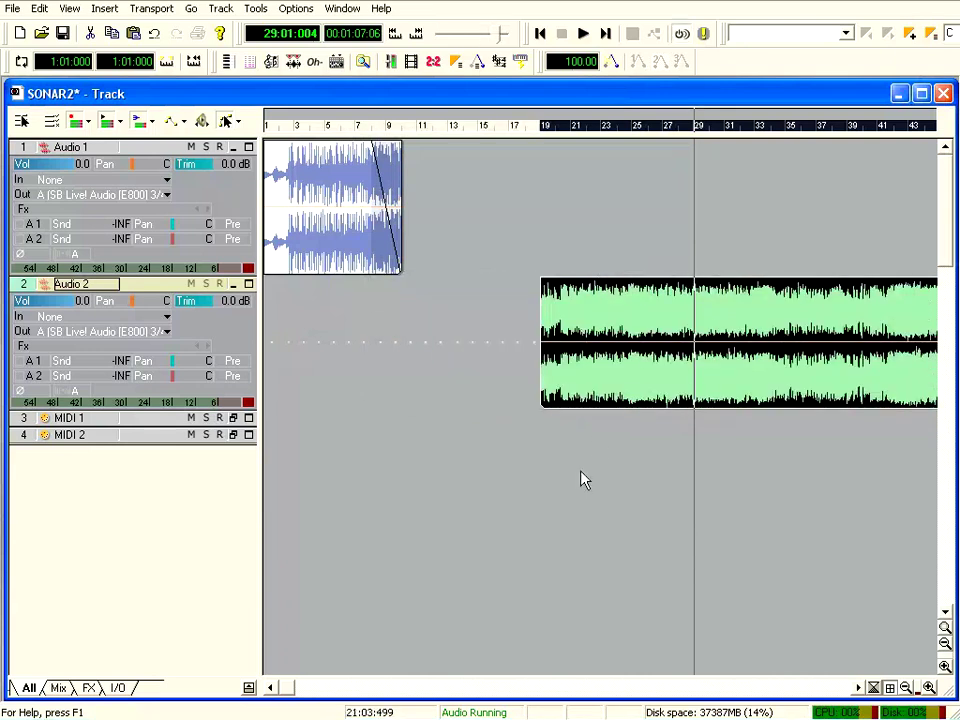
pyautogui.moveTo(806, 345); pyautogui.dragTo(574, 343)
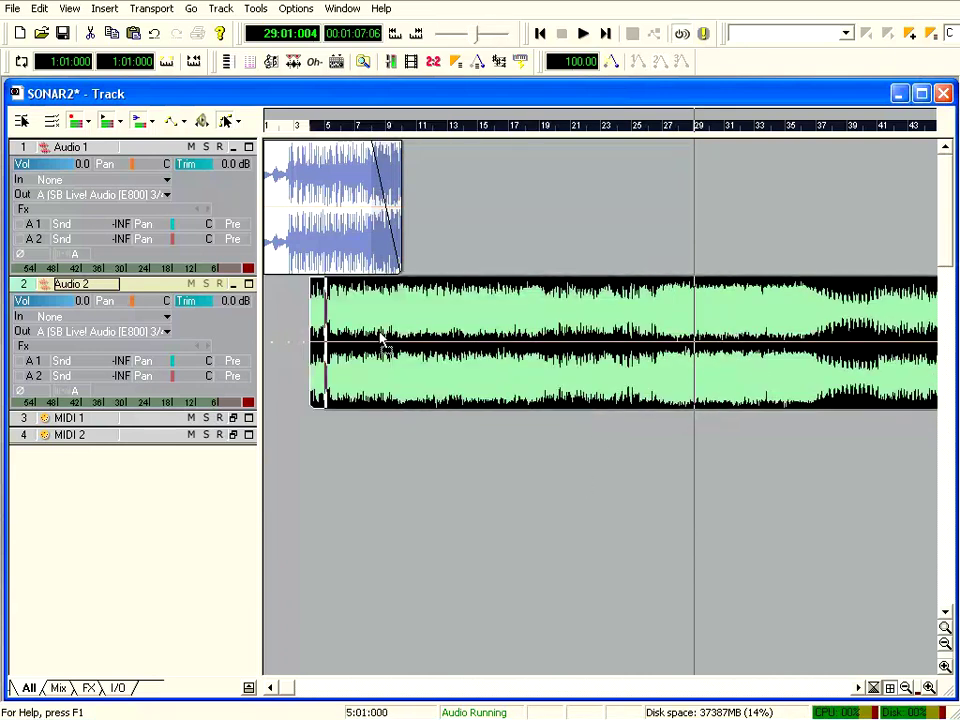
pyautogui.moveTo(381, 336); pyautogui.dragTo(546, 343)
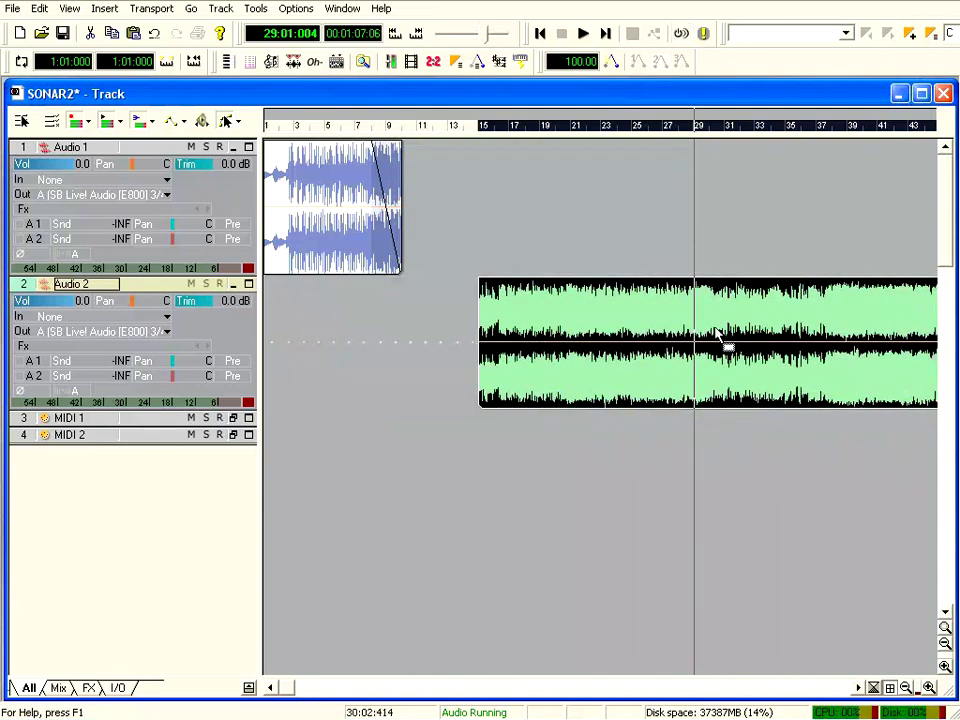
pyautogui.moveTo(788, 334); pyautogui.dragTo(688, 334)
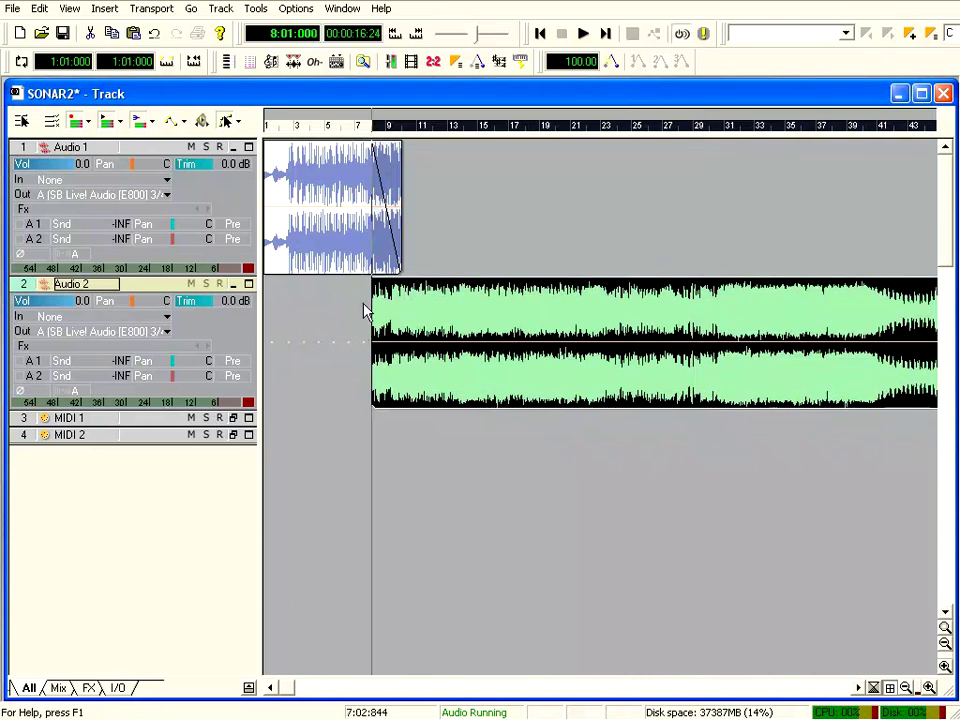
# Add a fade-in to the Audio 2 clip from measure 8 to measure 10 and play the transition from measure 7 into measure 16.
pyautogui.moveTo(368, 287); pyautogui.dragTo(394, 287)
pyautogui.click(358, 126)
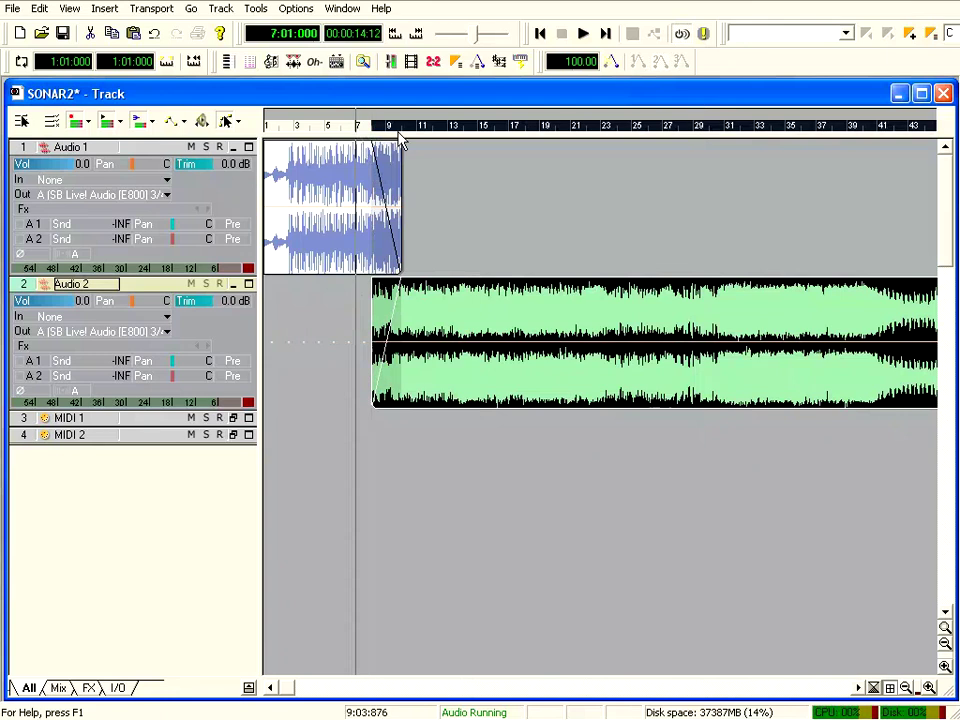
pyautogui.click(586, 33)
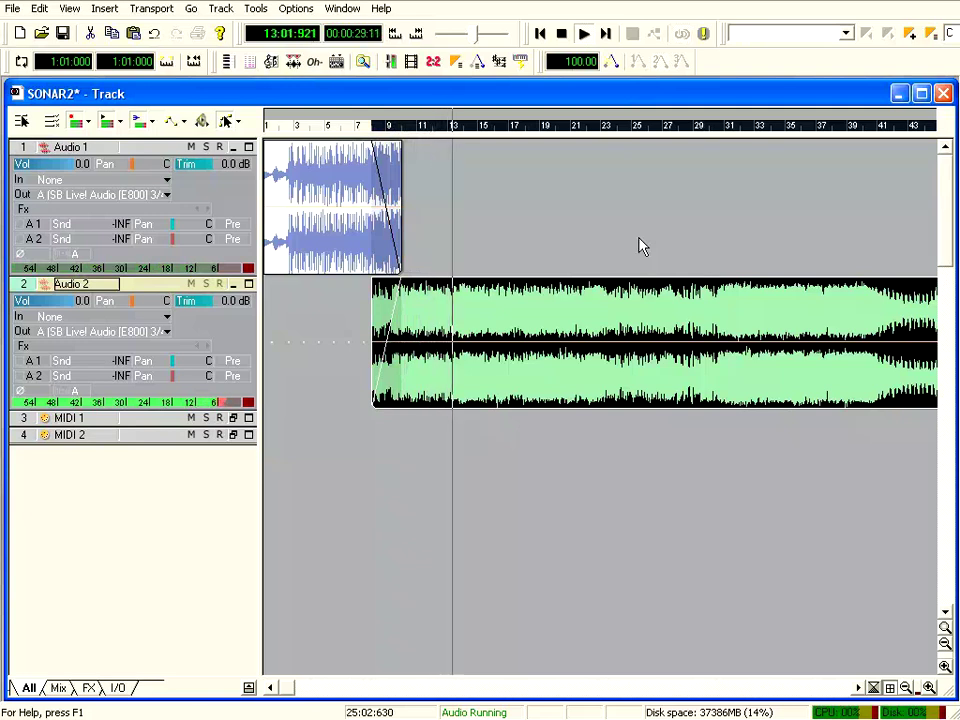
pyautogui.click(566, 34)
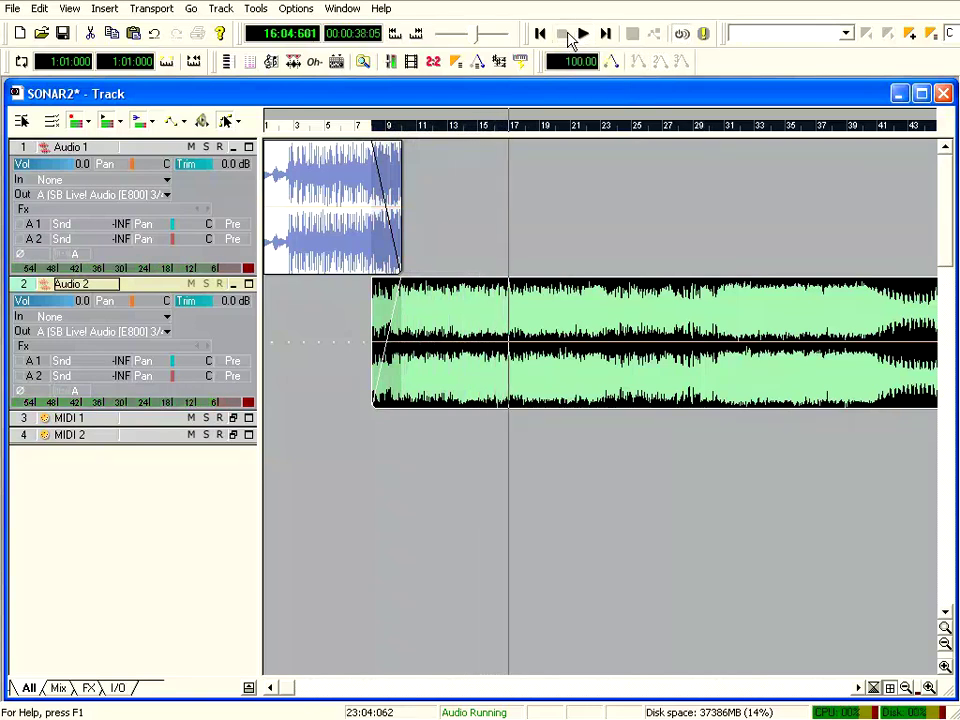
# Insert a new audio track above MIDI 1 and expand it to show its controls.
pyautogui.click(26, 423)
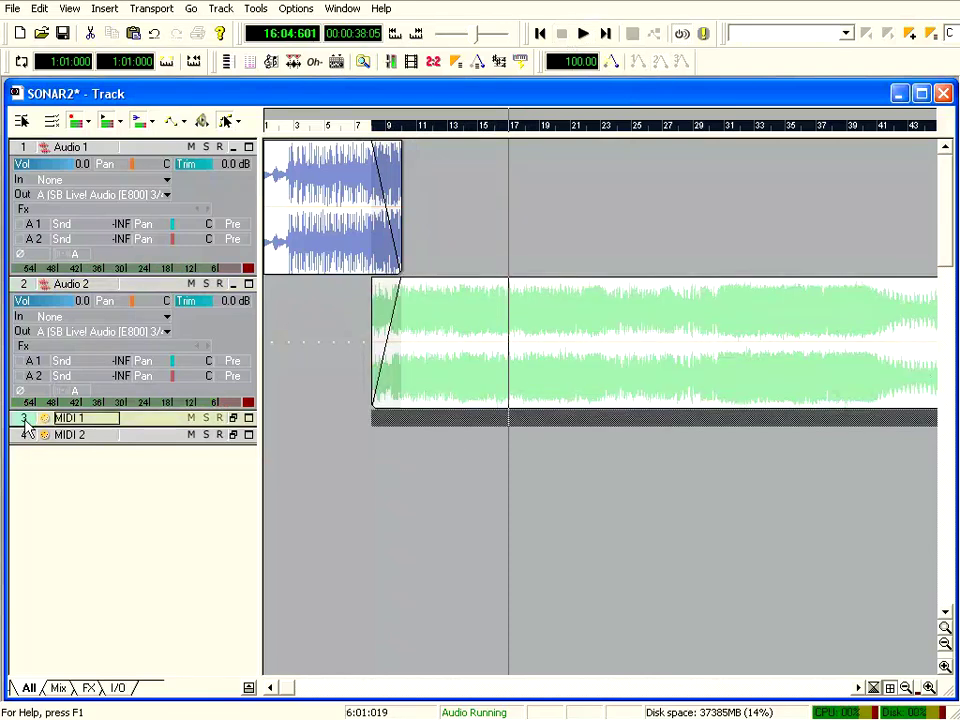
pyautogui.rightClick(26, 427)
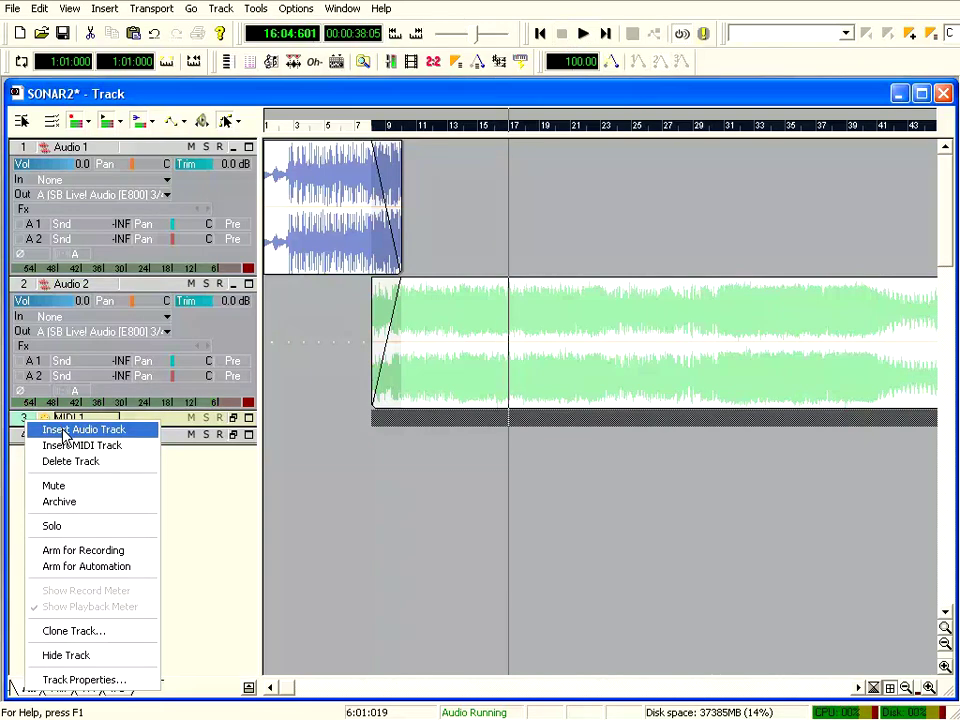
pyautogui.click(64, 431)
pyautogui.moveTo(148, 427); pyautogui.dragTo(162, 543)
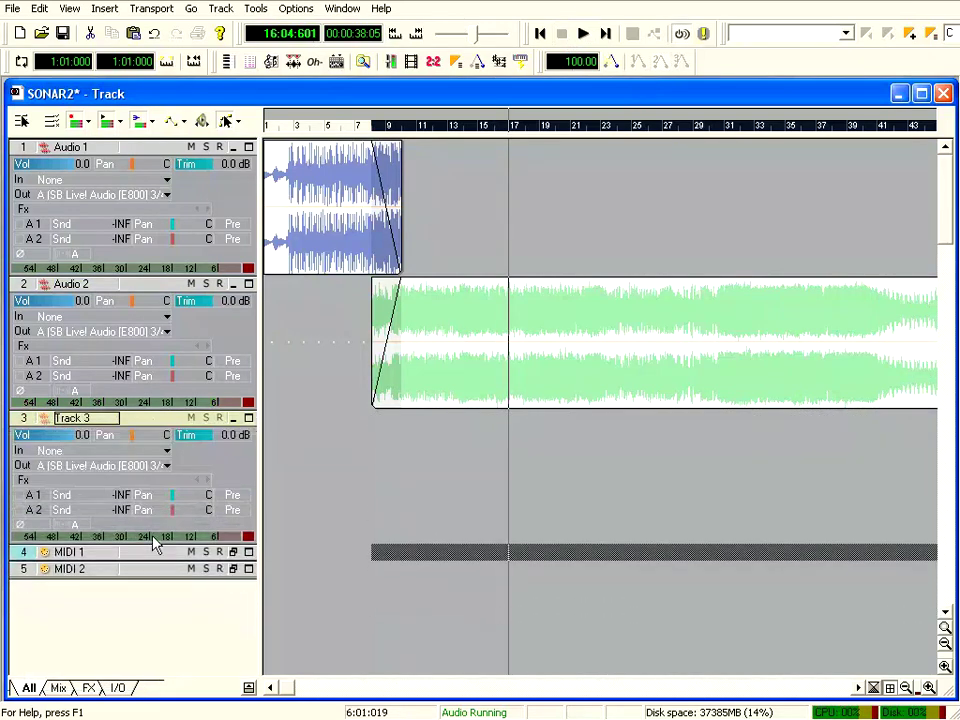
# Delete the newly inserted Track 3.
pyautogui.click(27, 423)
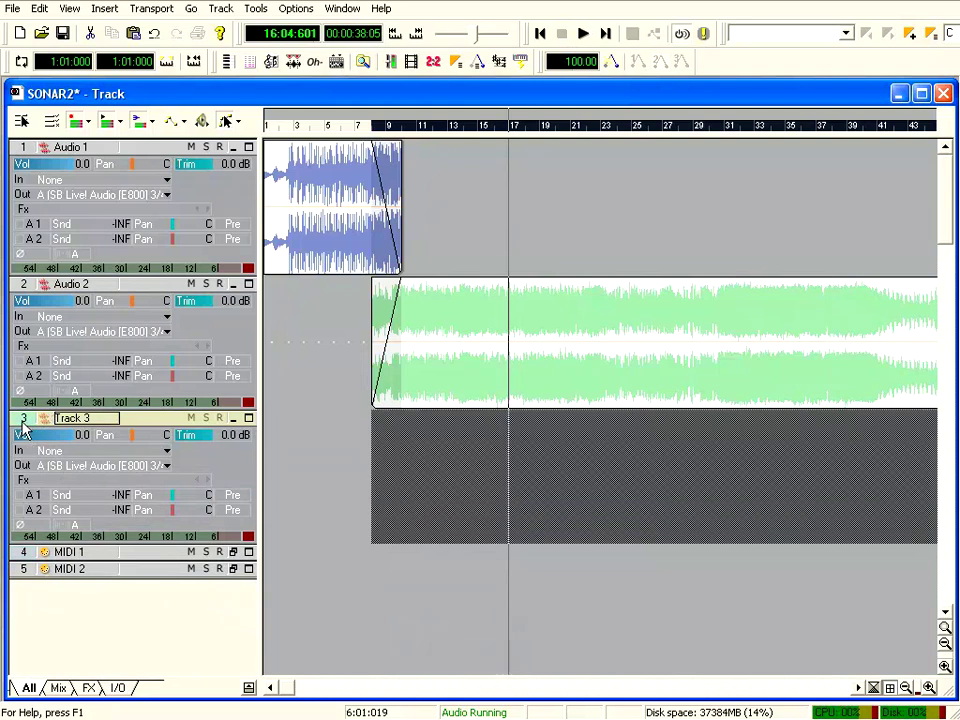
pyautogui.rightClick(25, 425)
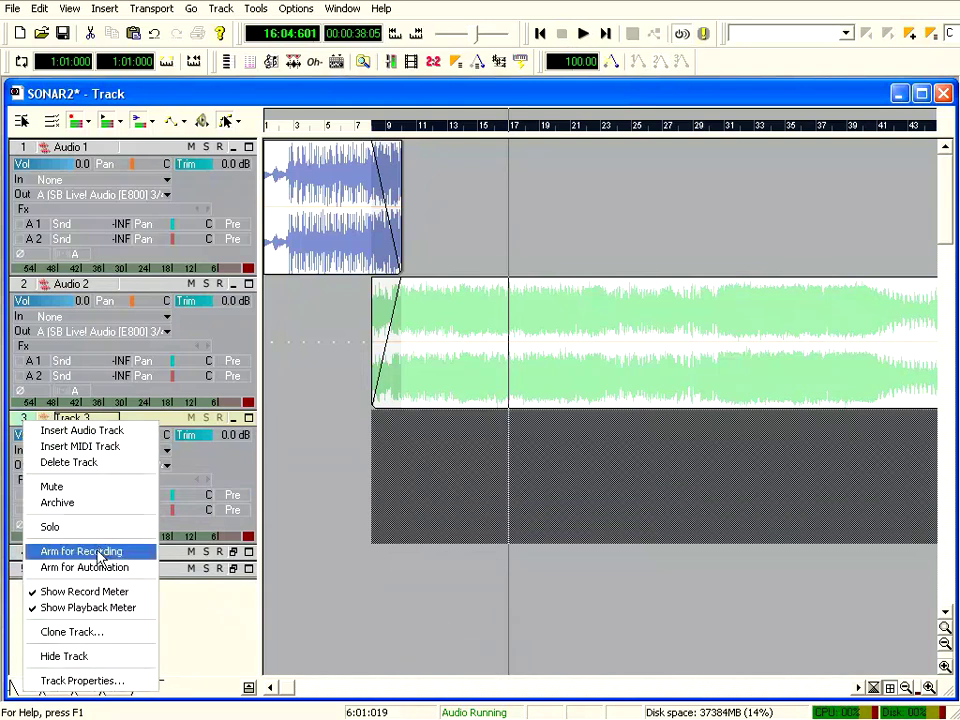
pyautogui.click(100, 464)
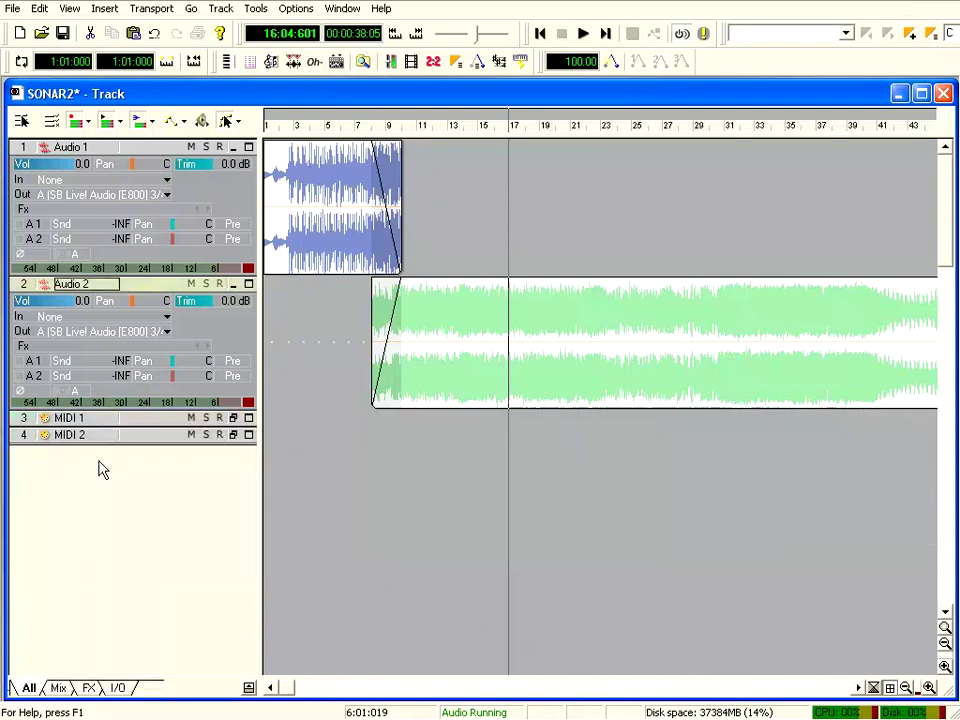
# Insert a new audio track at the end of the track list.
pyautogui.click(25, 428)
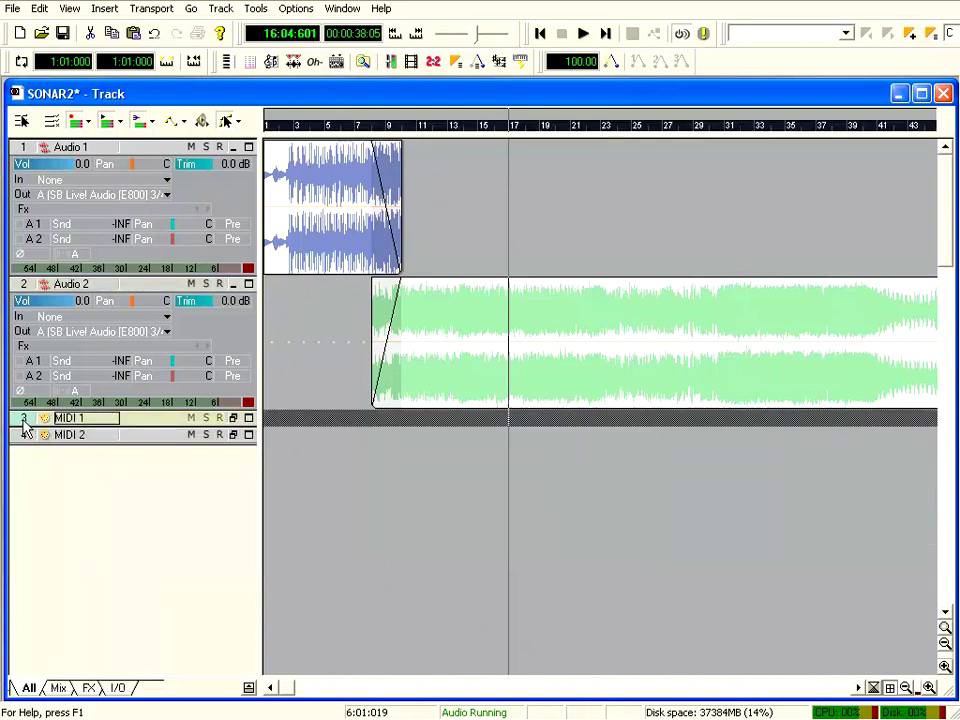
pyautogui.click(25, 289)
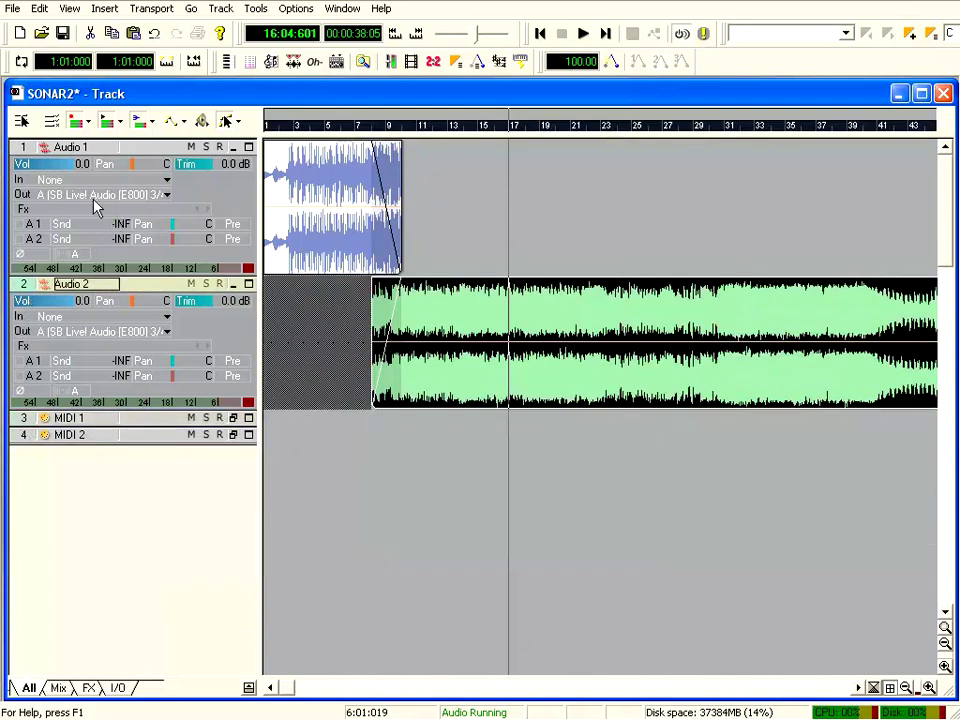
pyautogui.click(105, 10)
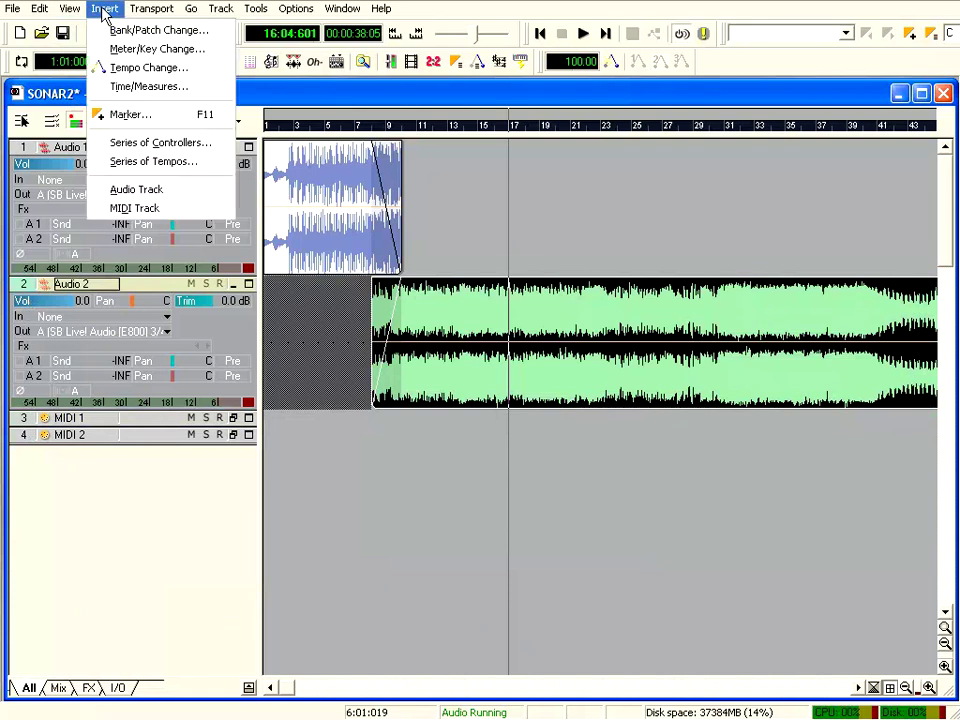
pyautogui.click(140, 190)
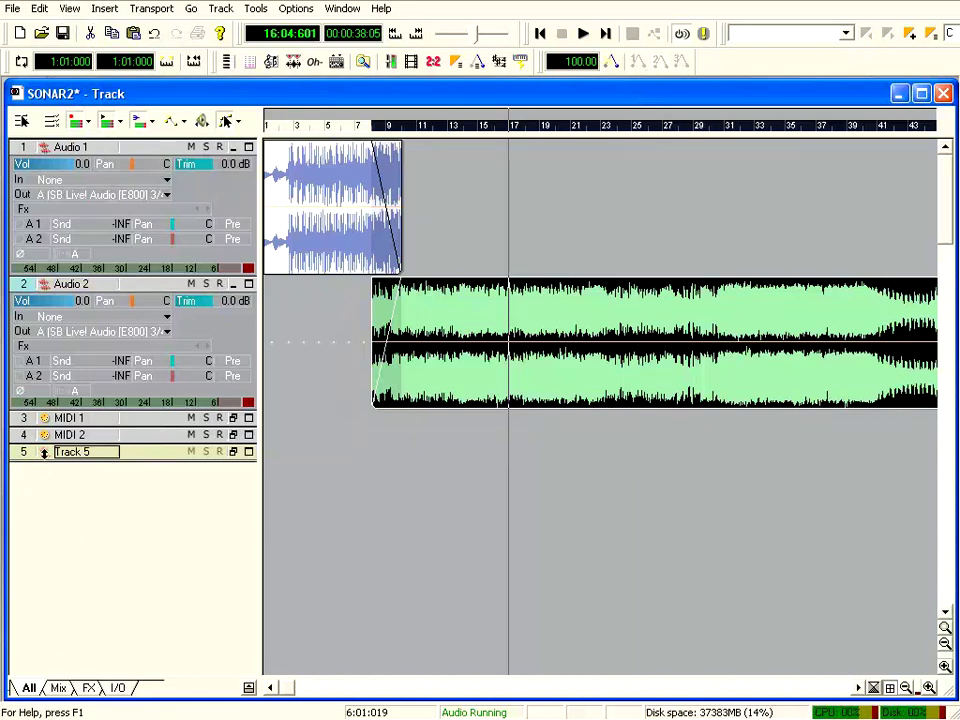
# Move the new audio track between Audio 2 and MIDI 1, and expand it to show its controls.
pyautogui.moveTo(44, 452); pyautogui.dragTo(44, 420)
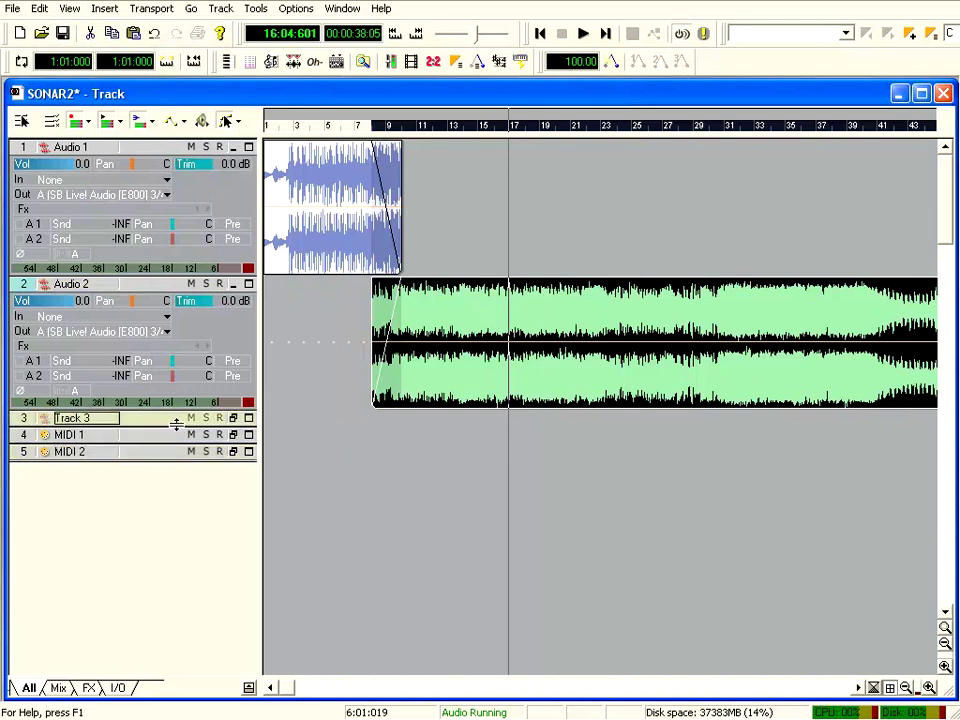
pyautogui.moveTo(176, 424); pyautogui.dragTo(163, 551)
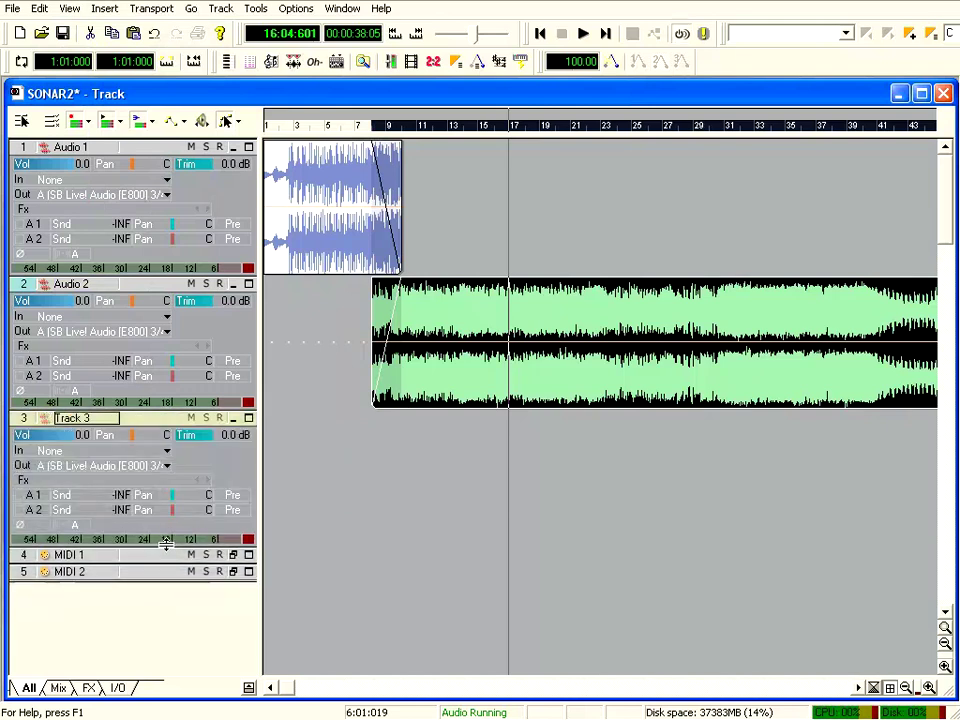
pyautogui.click(21, 419)
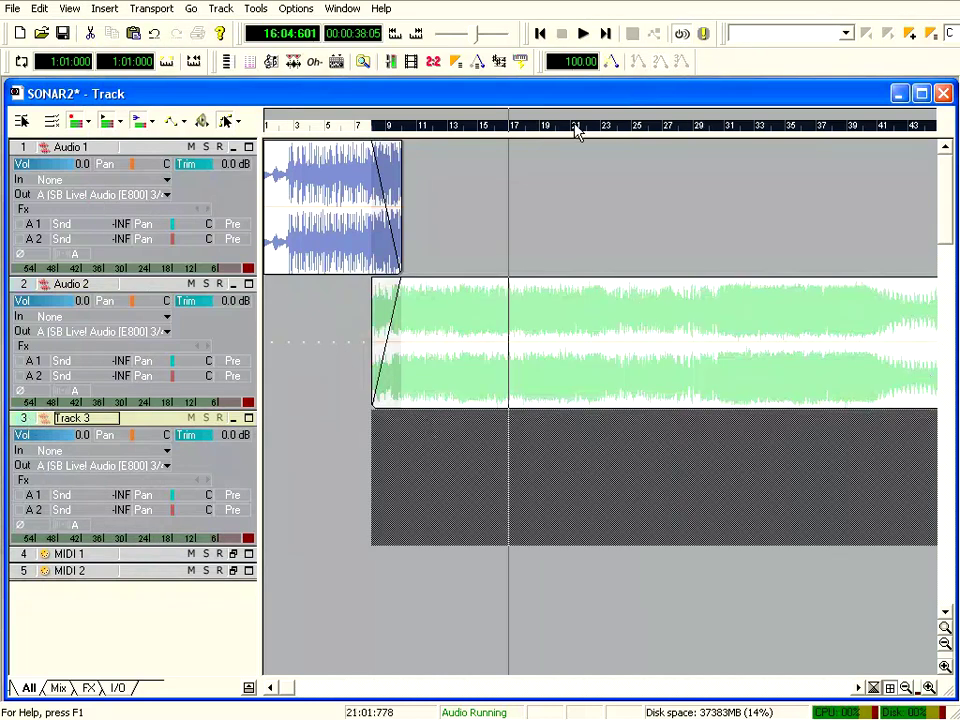
# Import the audio file ThereIsMrTruth-ABEMfeatTheClown into the project at measure 21.
pyautogui.click(575, 127)
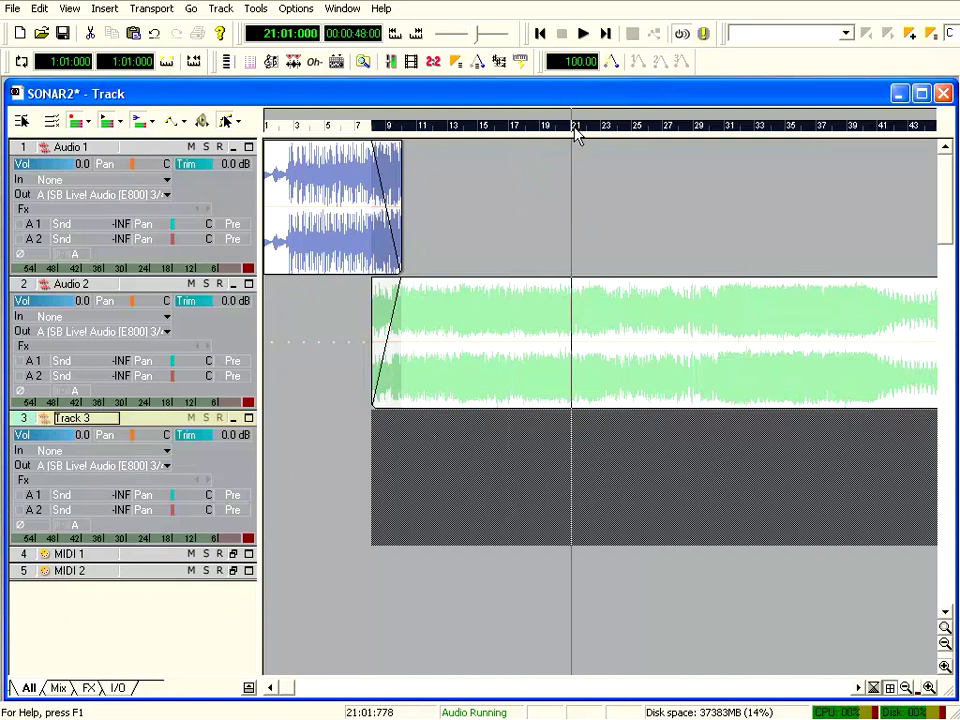
pyautogui.click(26, 417)
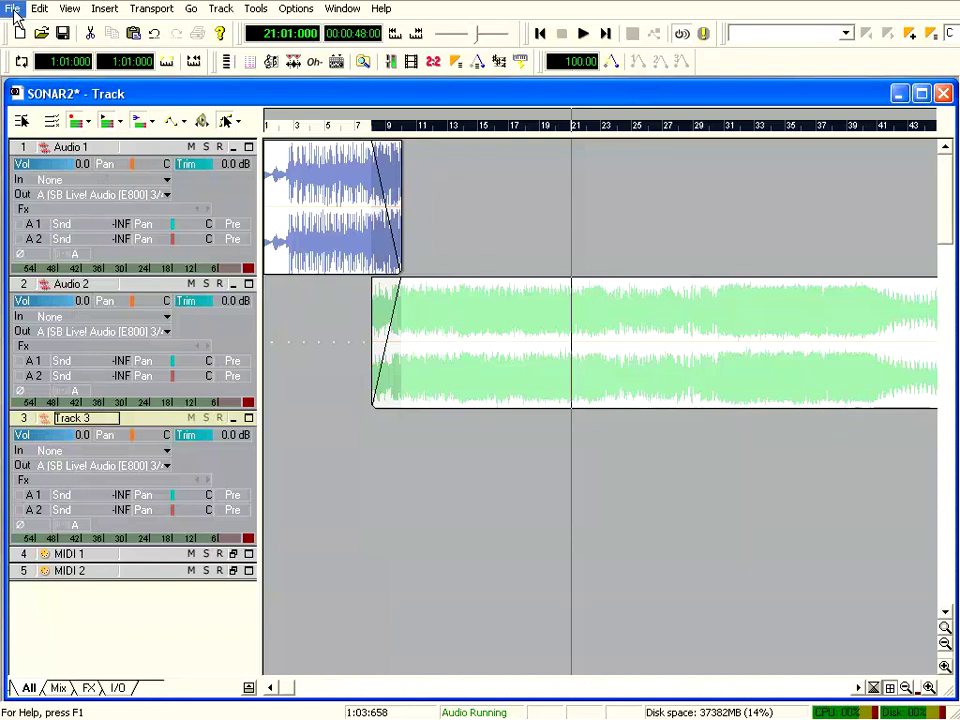
pyautogui.click(14, 9)
pyautogui.click(24, 160)
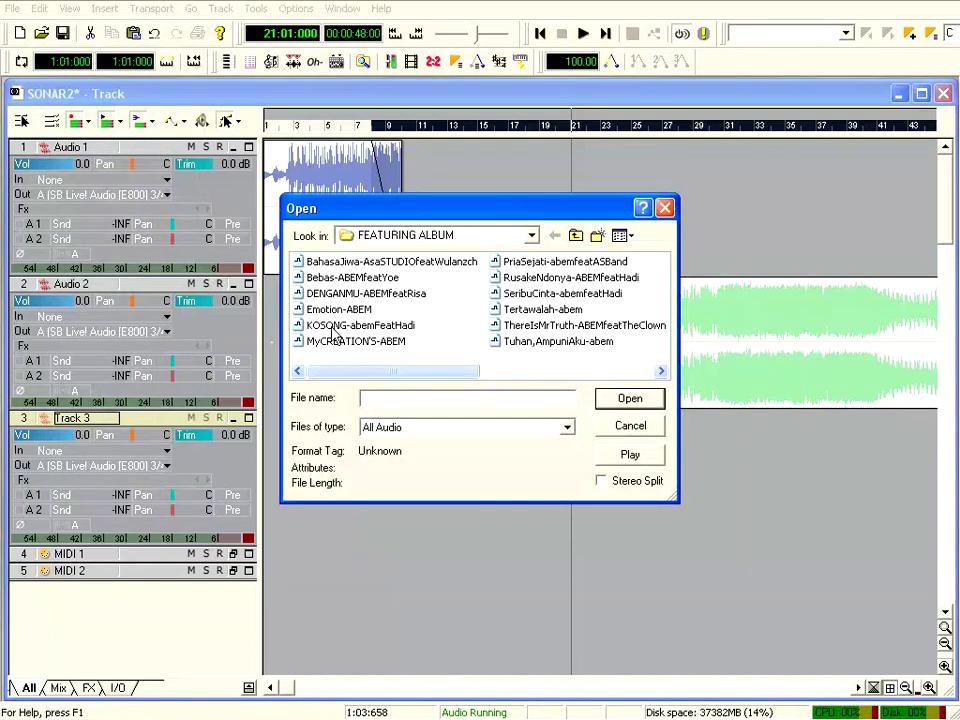
pyautogui.click(527, 326)
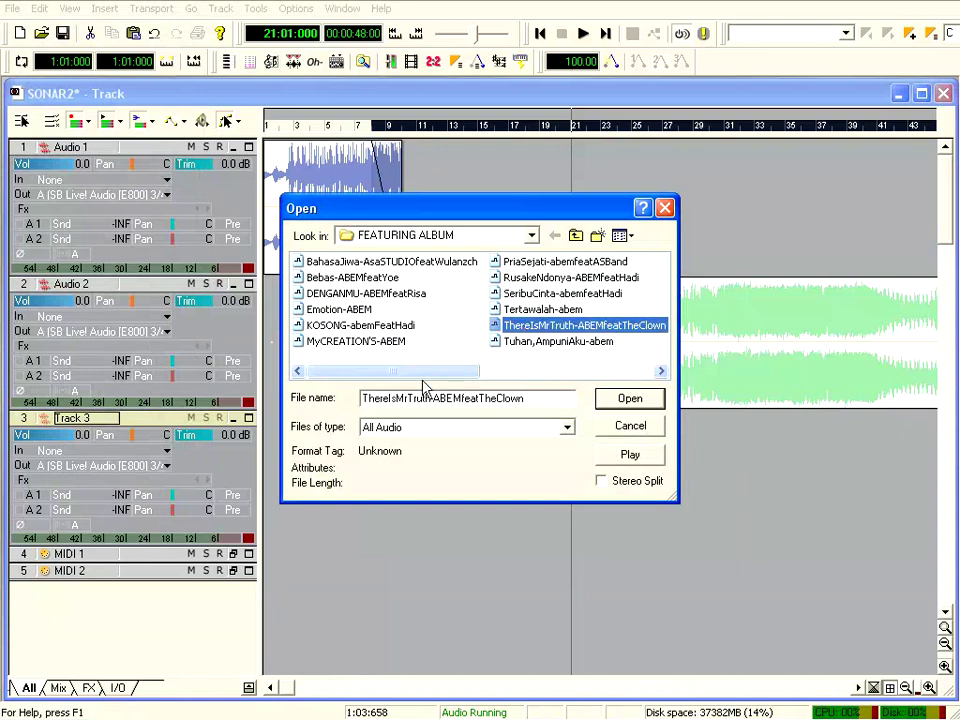
pyautogui.click(628, 400)
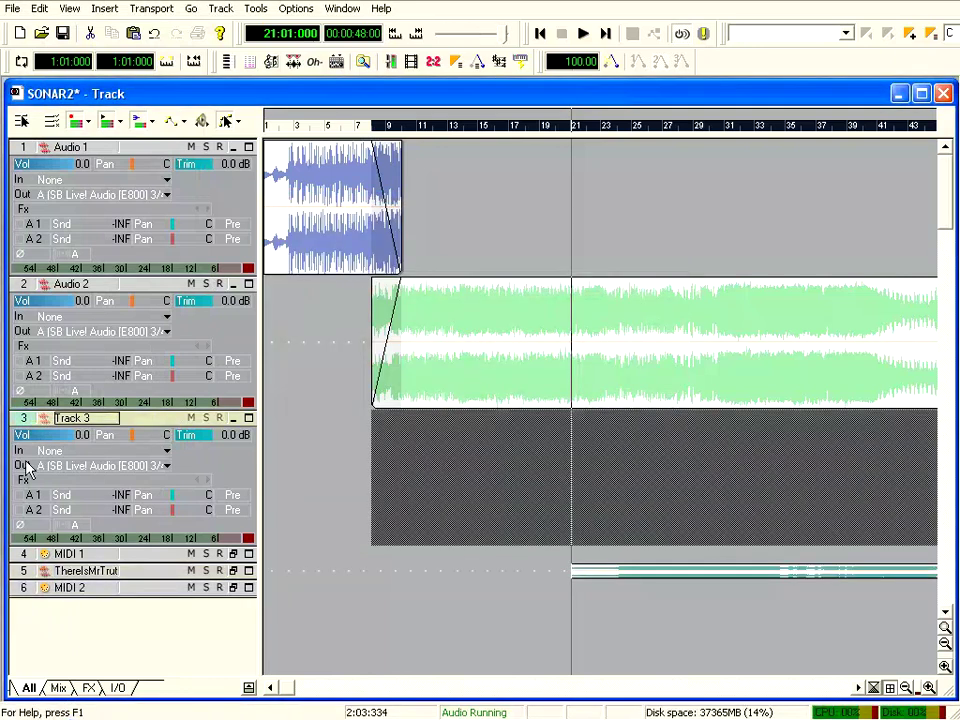
# Move the imported ThereIsMrTruth clip up into Track 3, keeping its start at measure 21.
pyautogui.click(23, 572)
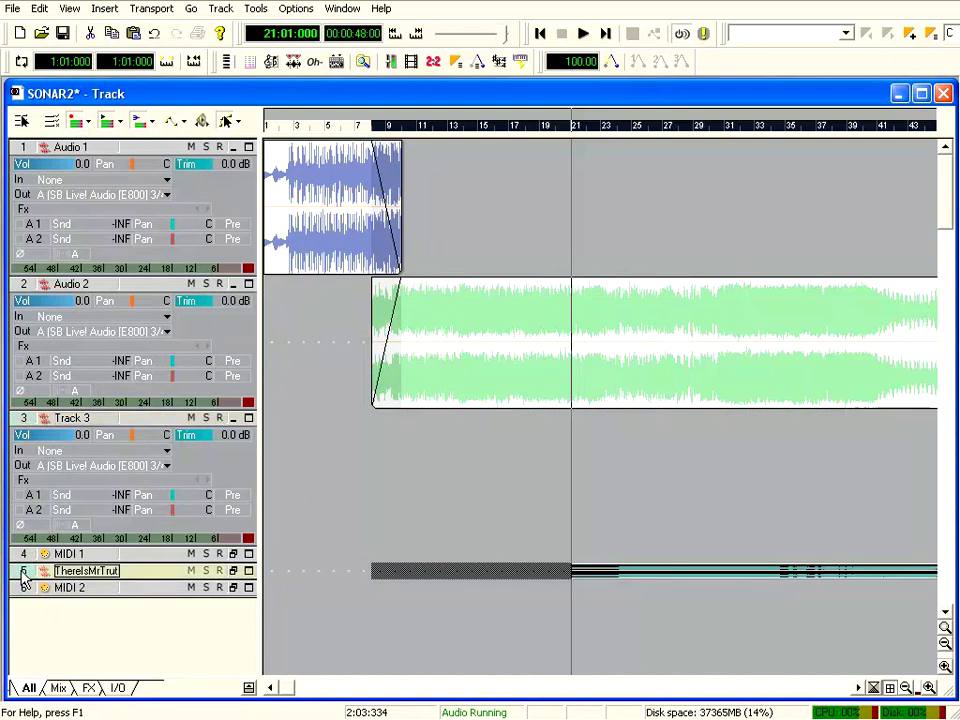
pyautogui.click(22, 421)
pyautogui.click(606, 577)
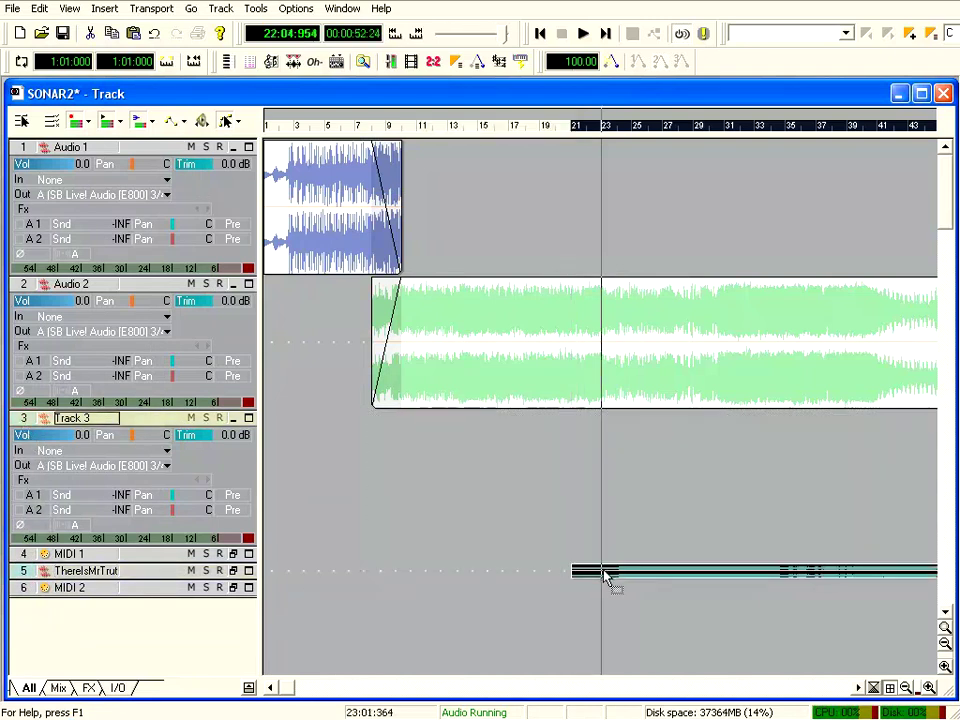
pyautogui.moveTo(606, 577); pyautogui.dragTo(611, 482)
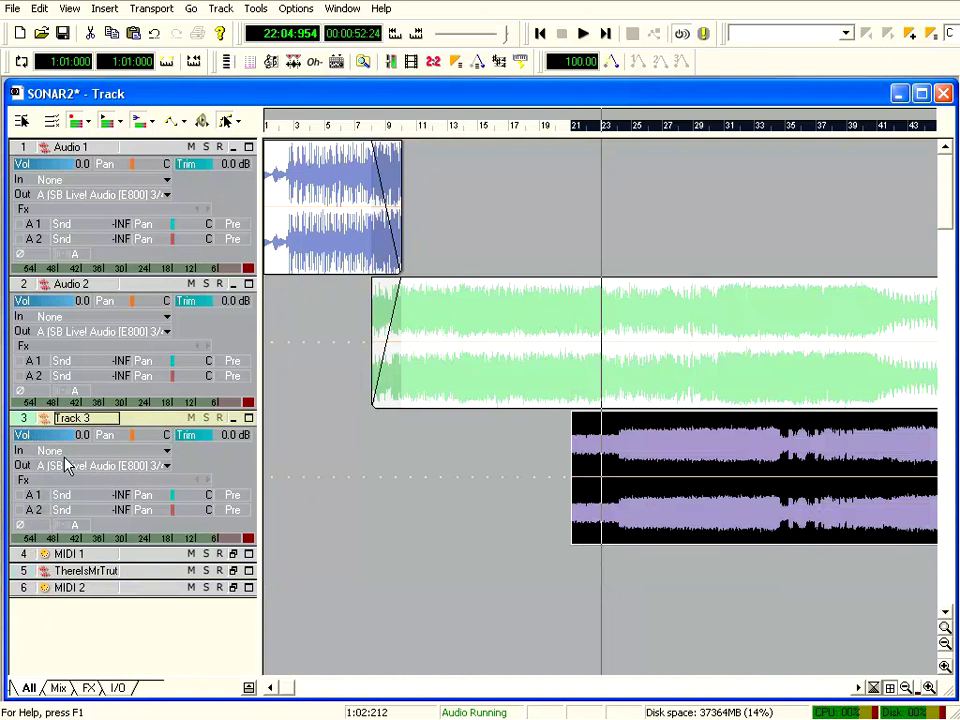
# Trim the start of the Track 3 clip to measure 30, and move the clip back to start at measure 20.
pyautogui.moveTo(286, 697); pyautogui.dragTo(349, 695)
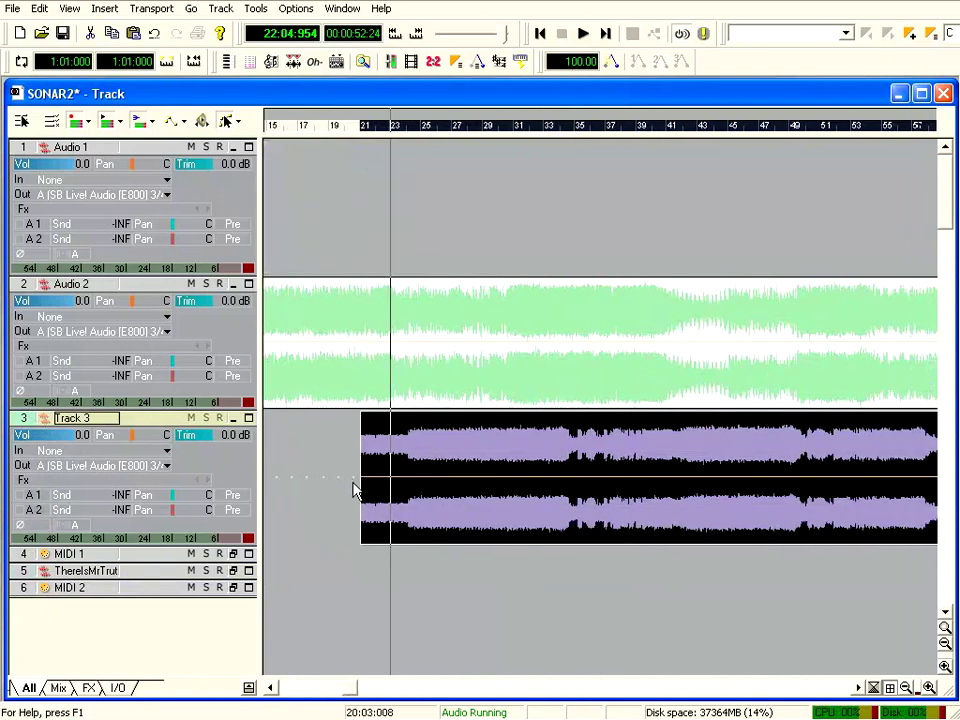
pyautogui.moveTo(361, 484); pyautogui.dragTo(500, 481)
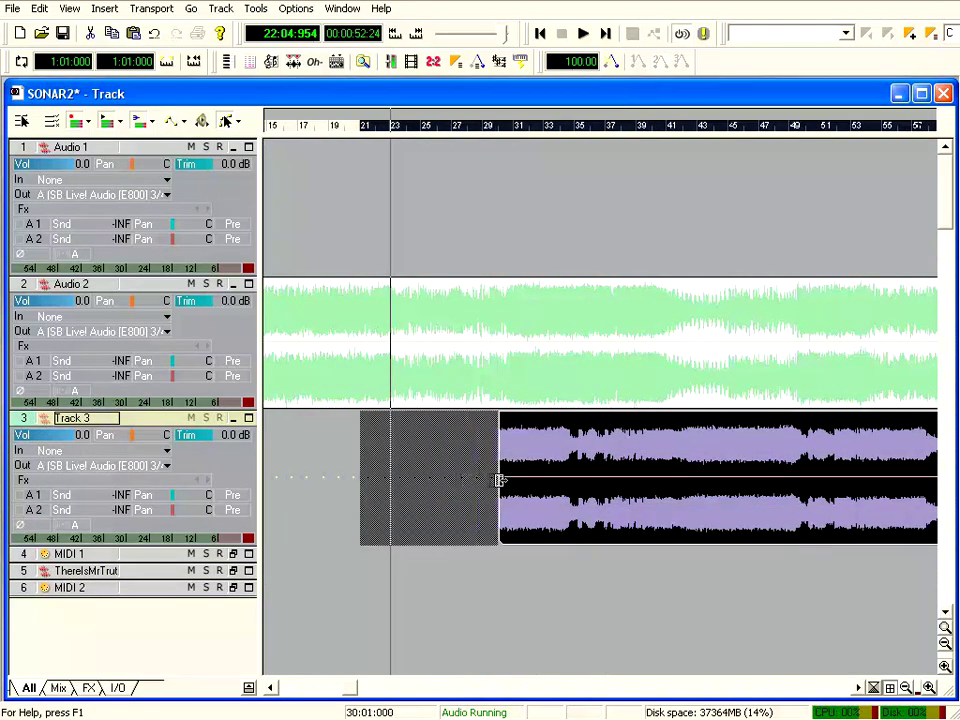
pyautogui.click(661, 481)
pyautogui.moveTo(771, 488); pyautogui.dragTo(618, 490)
# Add a fade-in about 1.5 measures long at the start of the Track 3 clip.
pyautogui.moveTo(349, 690); pyautogui.dragTo(325, 697)
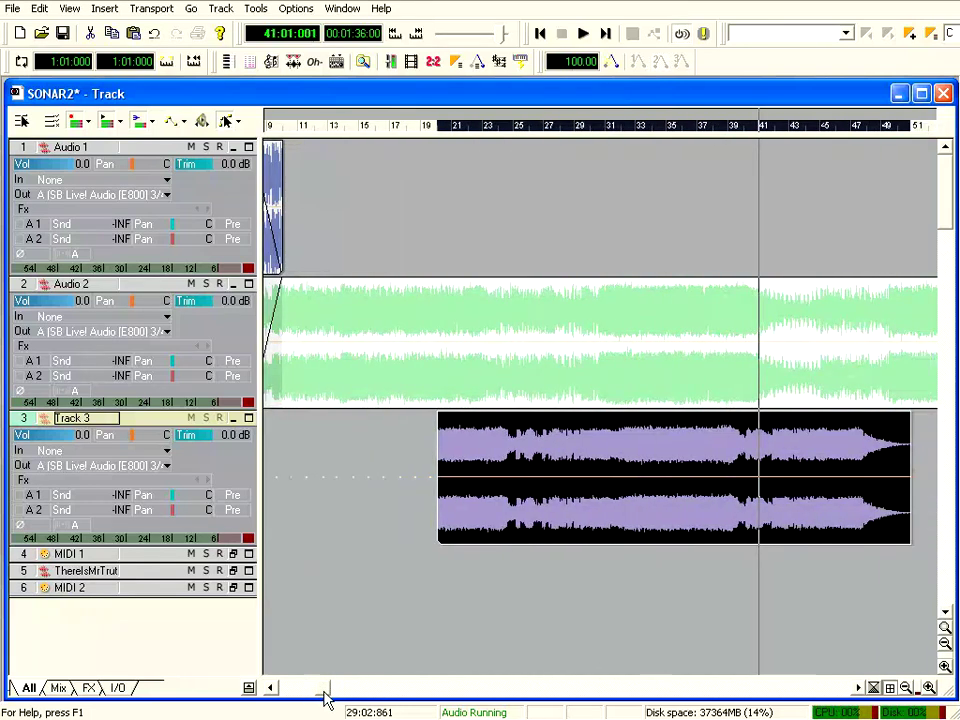
pyautogui.click(450, 440)
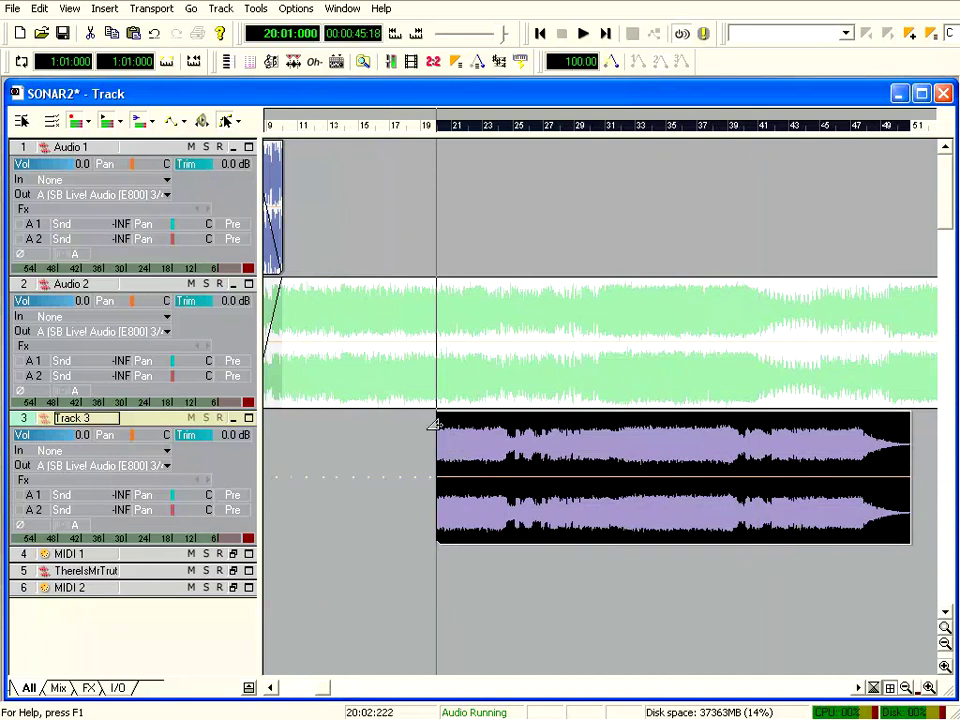
pyautogui.moveTo(436, 412); pyautogui.dragTo(455, 425)
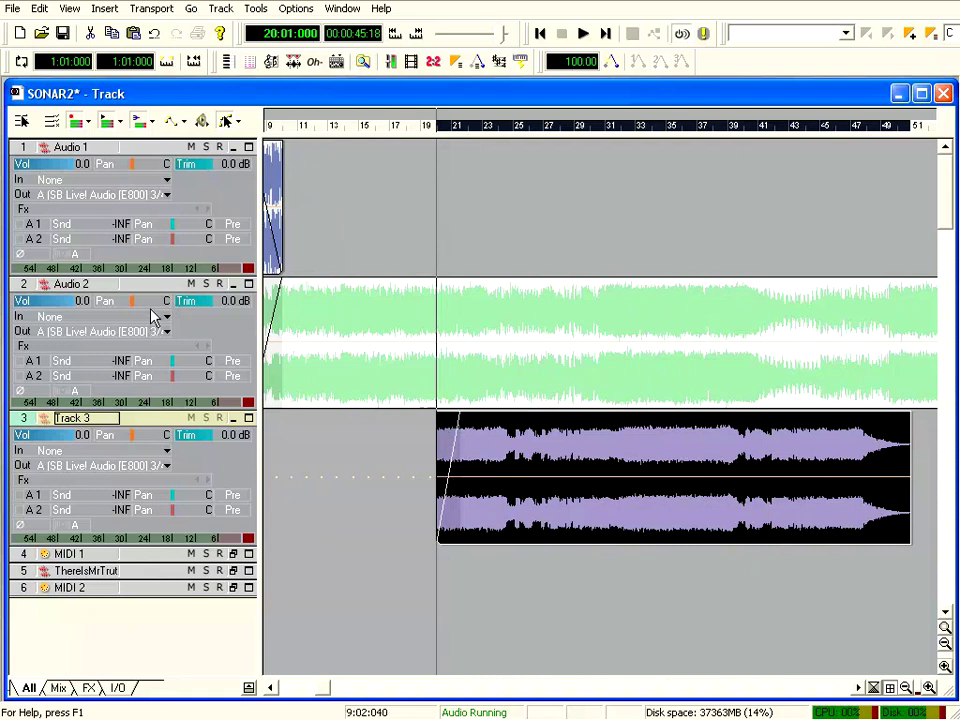
# Delete the part of the Audio 2 clip from measure 20 to its end.
pyautogui.click(70, 284)
pyautogui.click(24, 292)
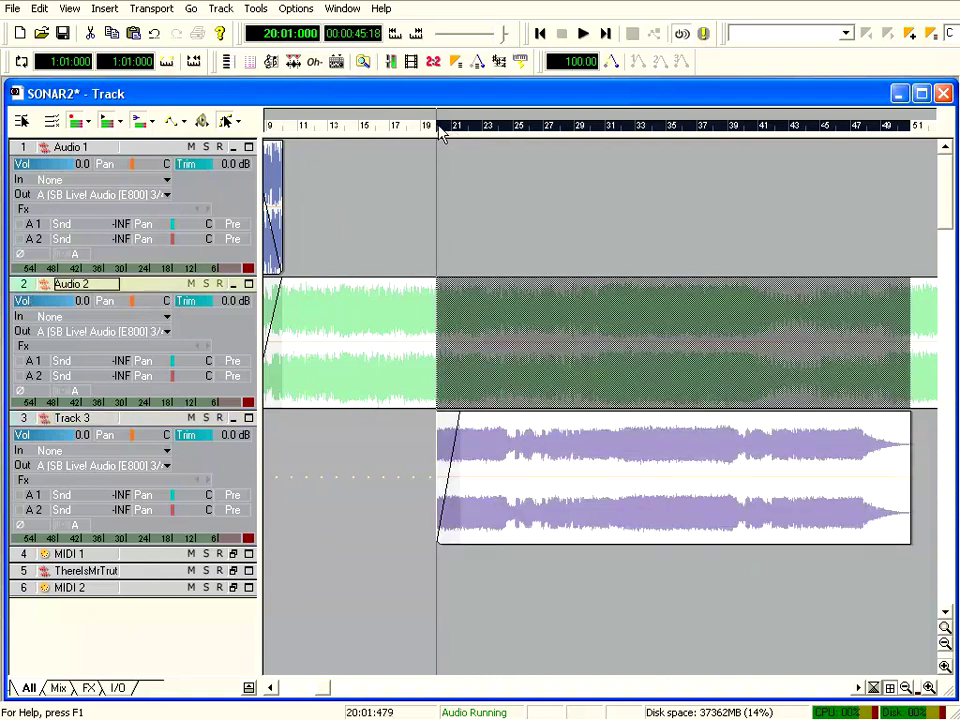
pyautogui.moveTo(438, 127)
pyautogui.mouseDown()
pyautogui.moveTo(959, 130)
pyautogui.moveTo(922, 145)
pyautogui.moveTo(872, 145)
pyautogui.mouseUp()
pyautogui.press('Delete')
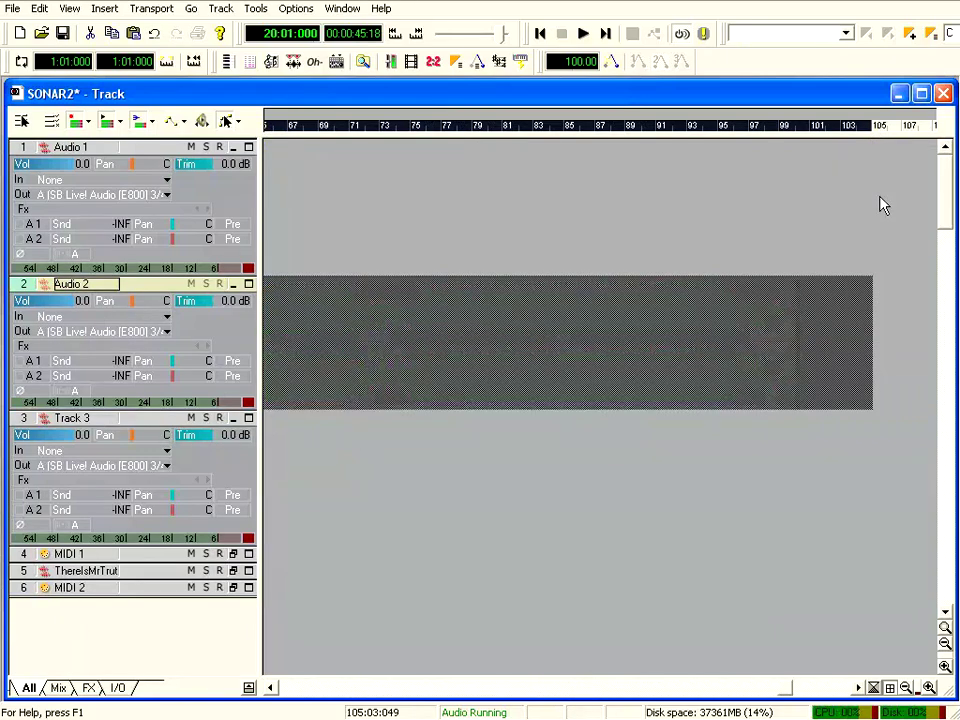
# Extend the end of the Audio 2 clip to measure 22, and add a fade-out starting at about measure 20.
pyautogui.moveTo(790, 693); pyautogui.dragTo(341, 690)
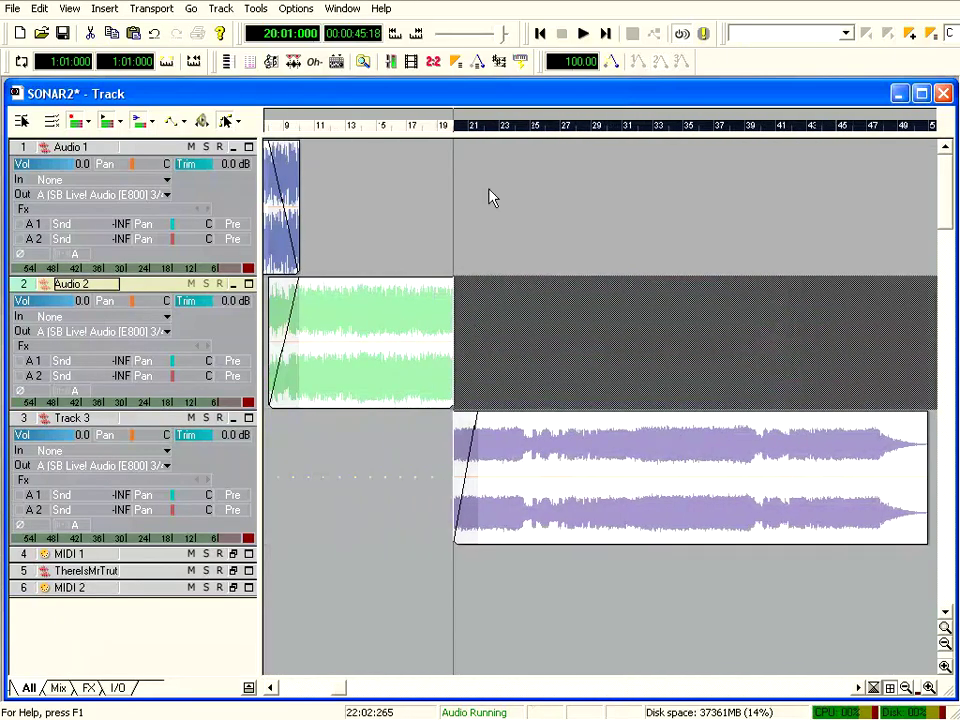
pyautogui.click(431, 370)
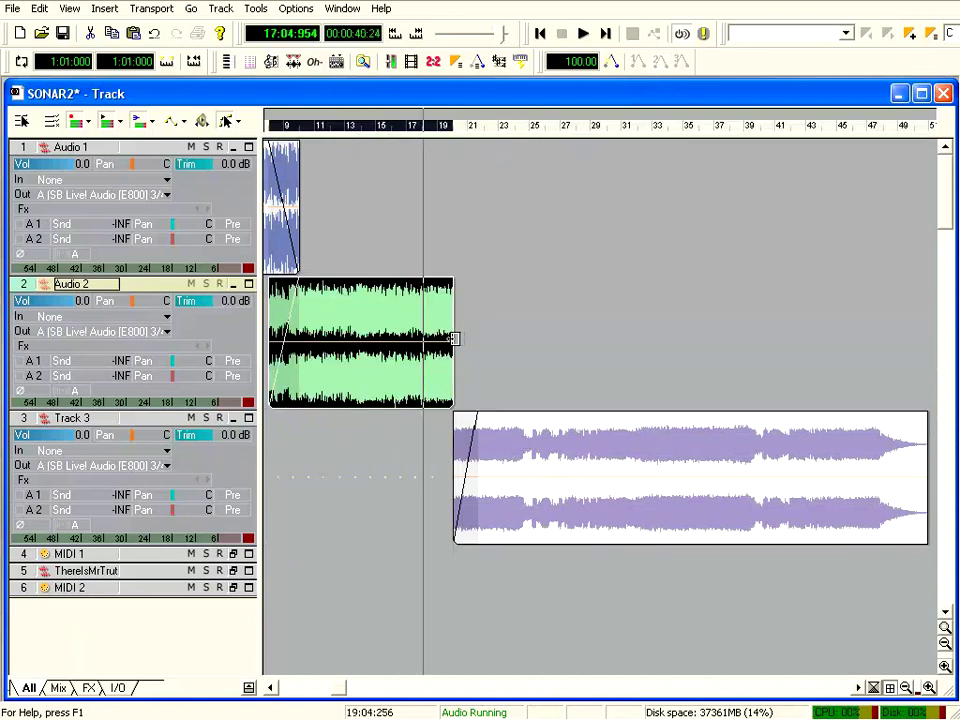
pyautogui.moveTo(454, 339); pyautogui.dragTo(484, 341)
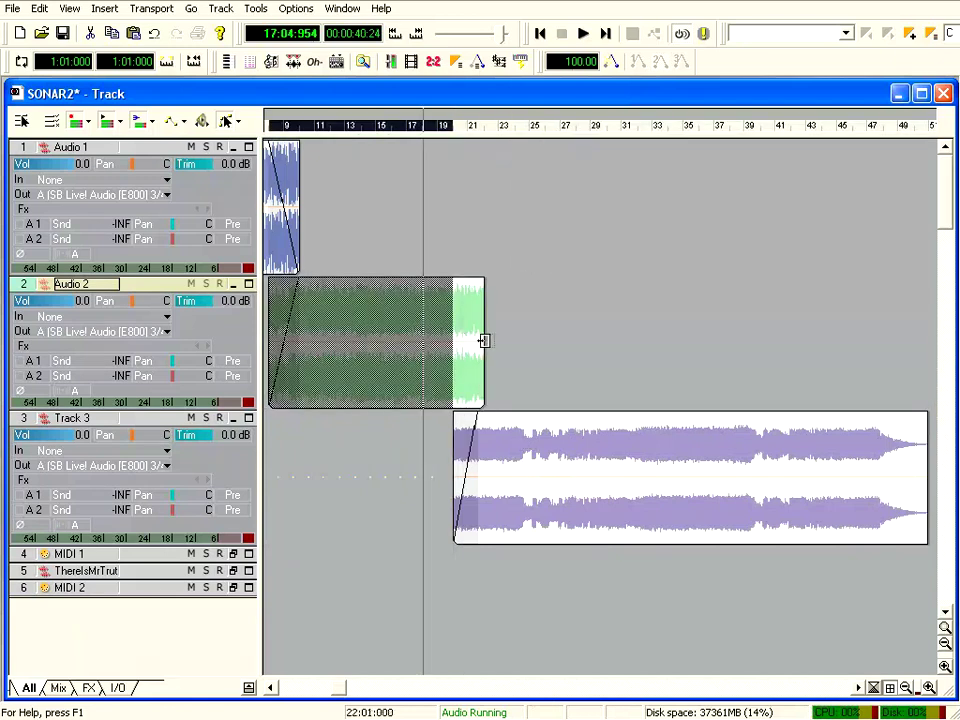
pyautogui.click(410, 372)
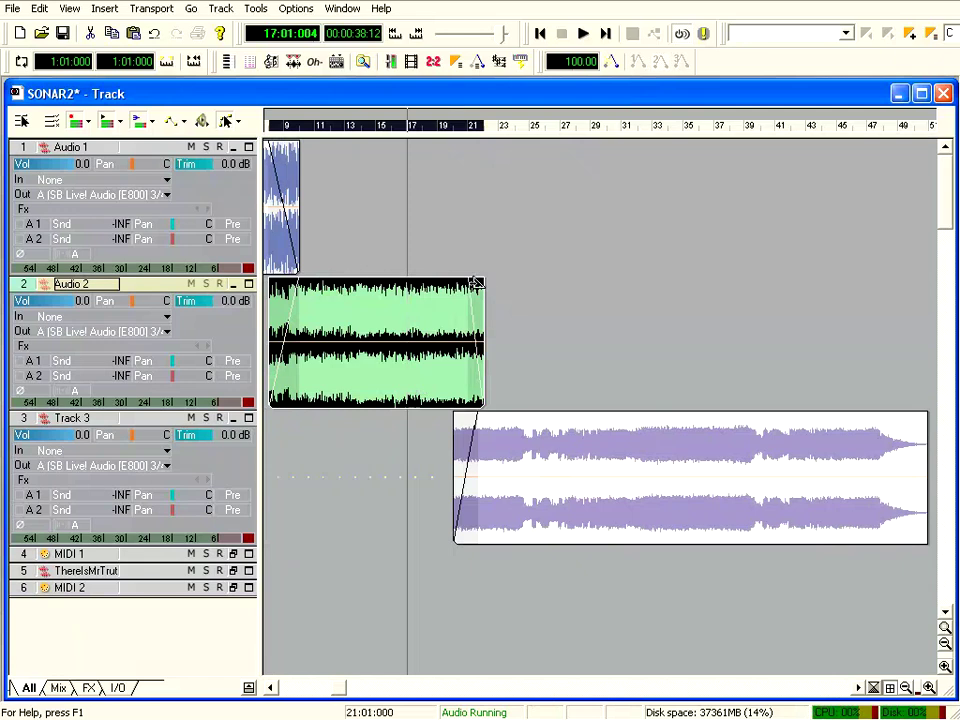
pyautogui.moveTo(486, 284); pyautogui.dragTo(454, 287)
# Play the crossfade between Audio 2 and Track 3 from measure 19, and stop playback after the transition.
pyautogui.click(444, 130)
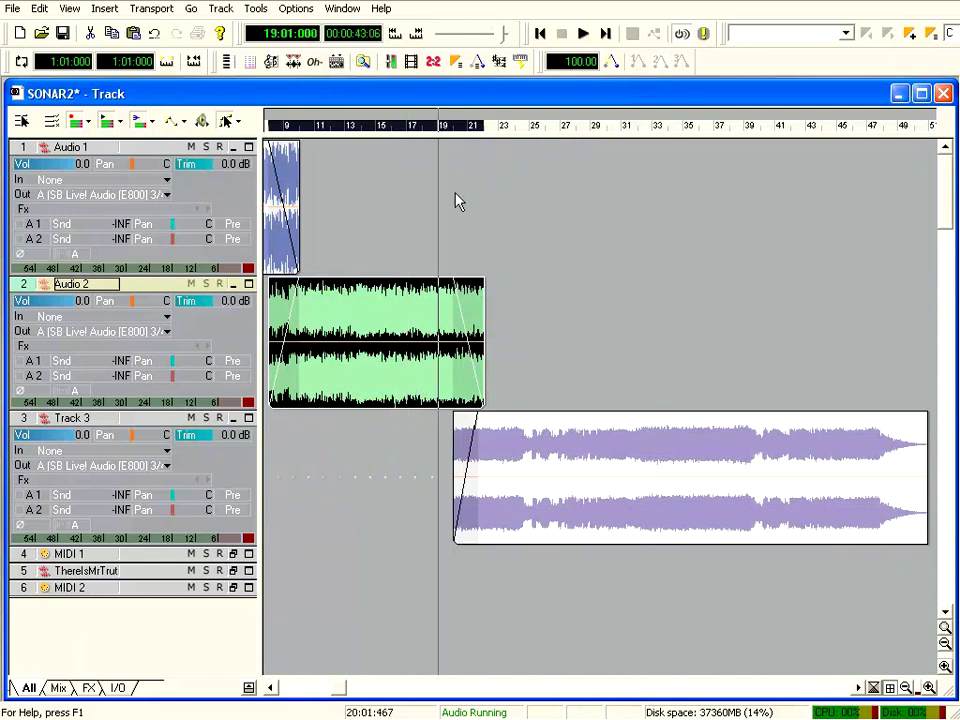
pyautogui.press('space')
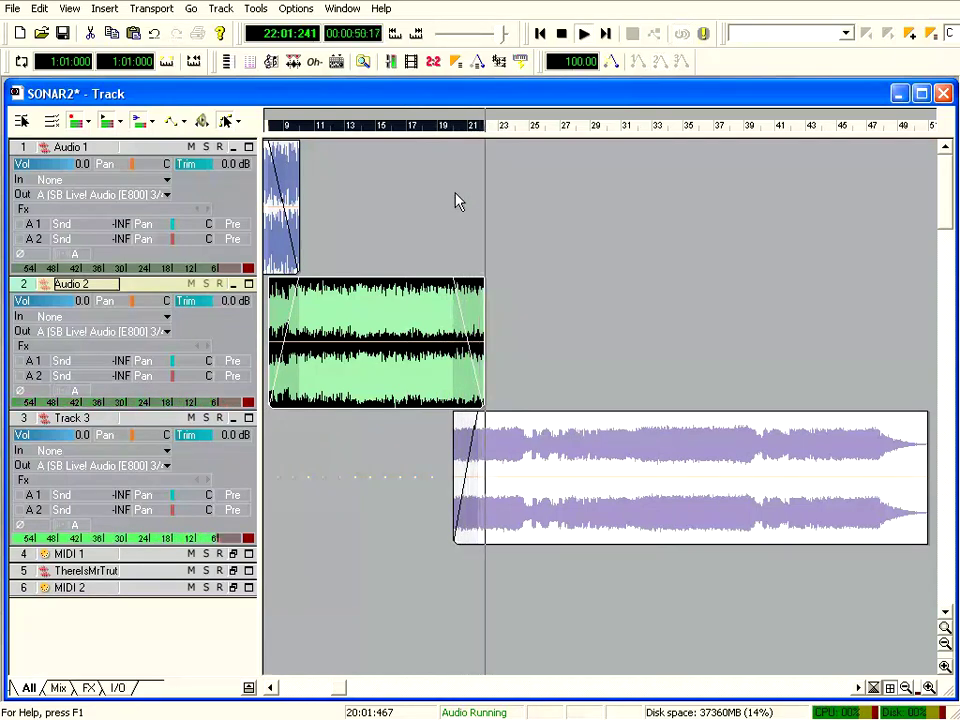
pyautogui.click(558, 36)
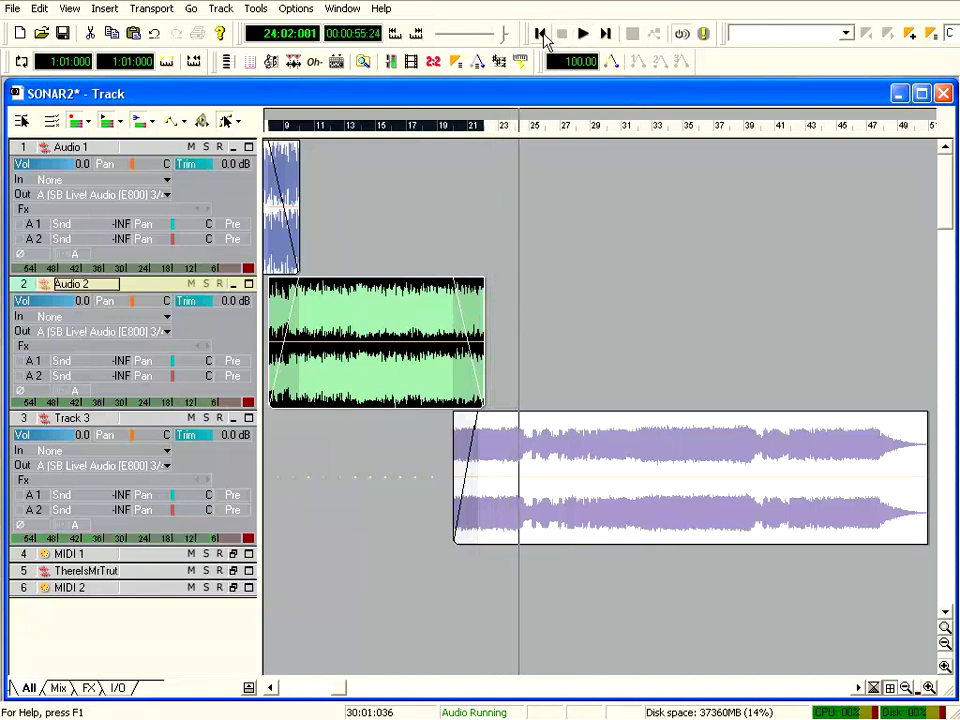
# Return to the start of the project and play the joined songs from the beginning.
pyautogui.click(542, 34)
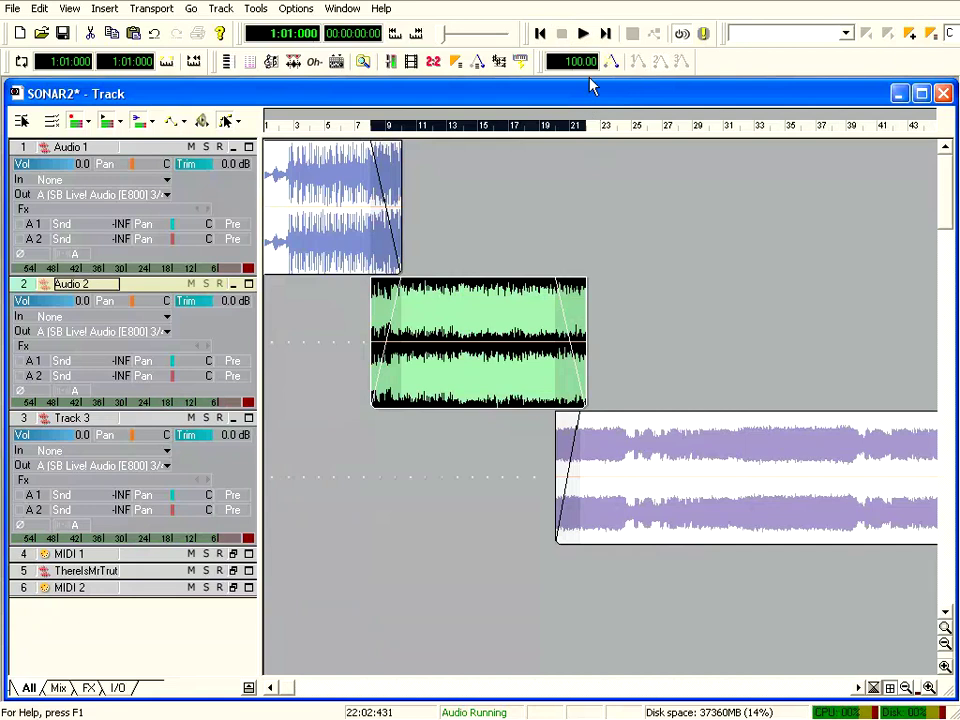
pyautogui.click(584, 34)
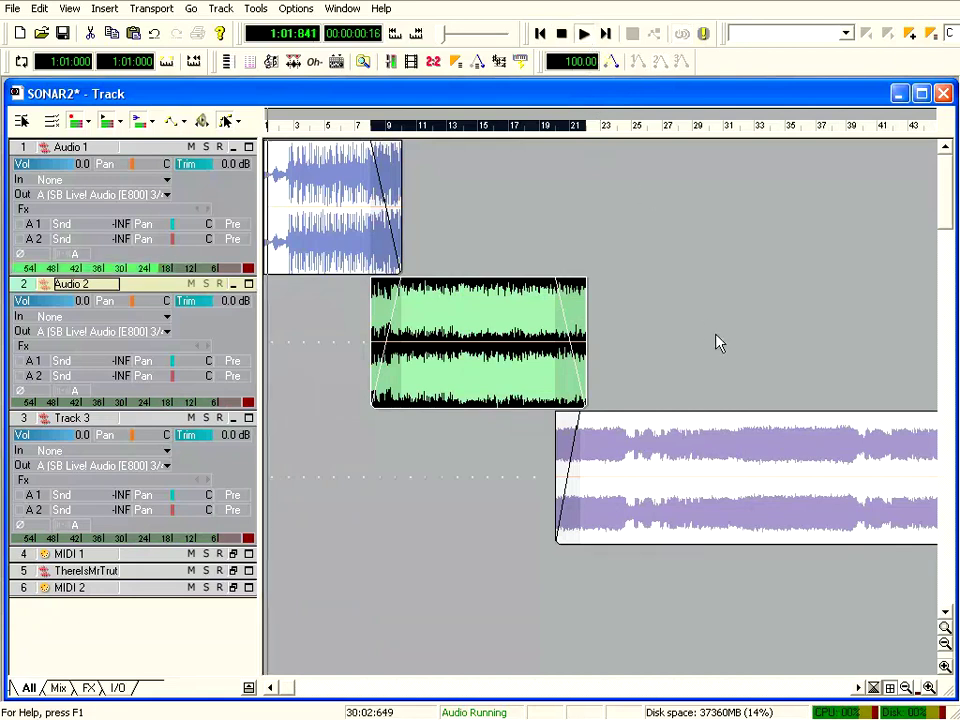